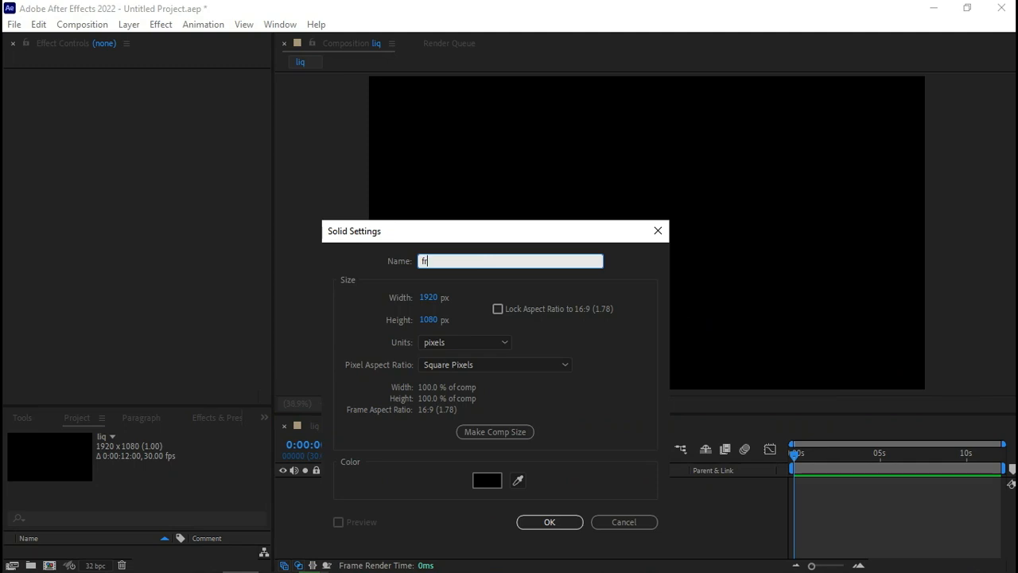
Create a 1920 x 1080 px black solid named fr and apply the Fractal Noise effect to it.
left_click(546, 521)
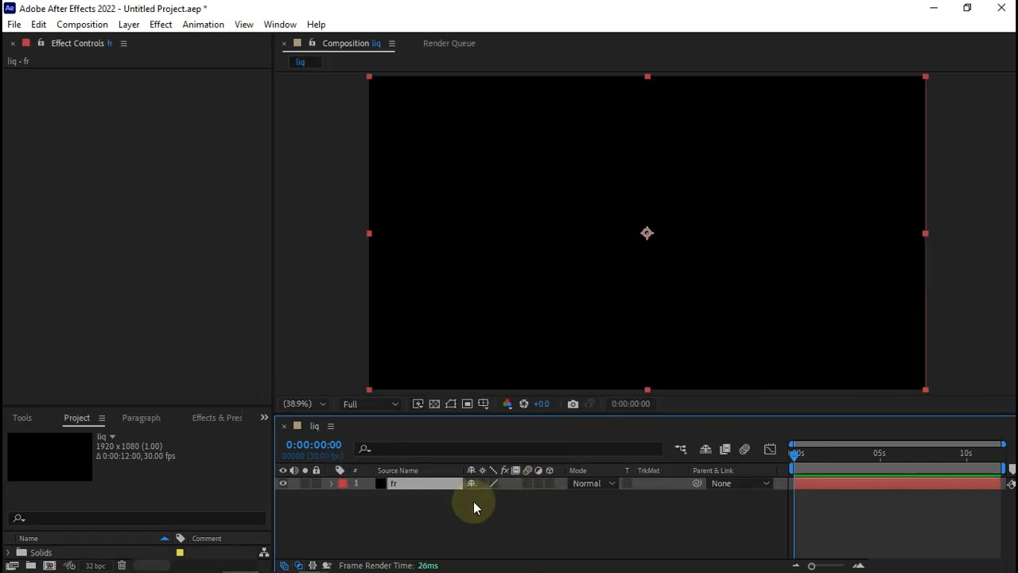
key("ctrl+space")
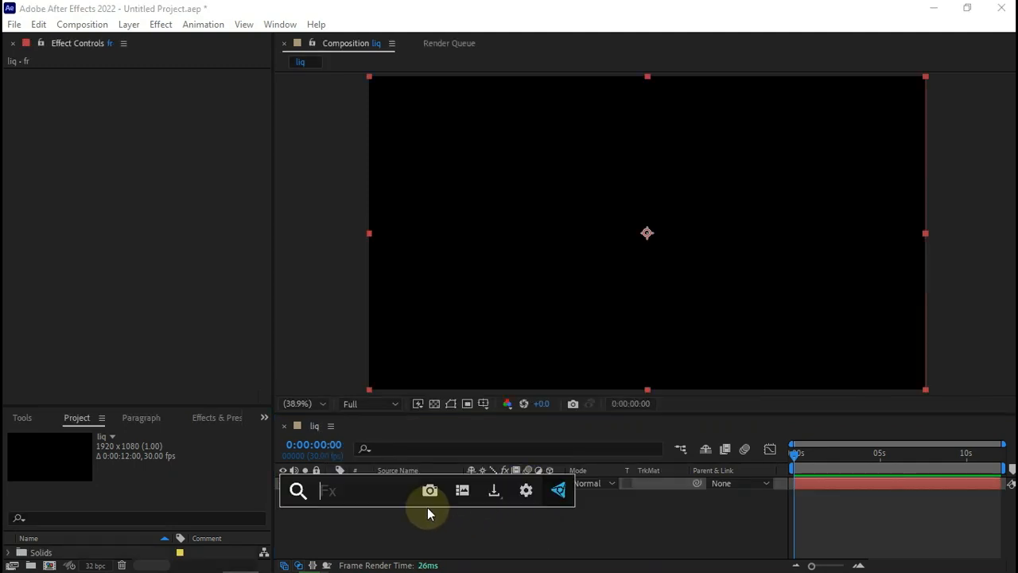
type("frac")
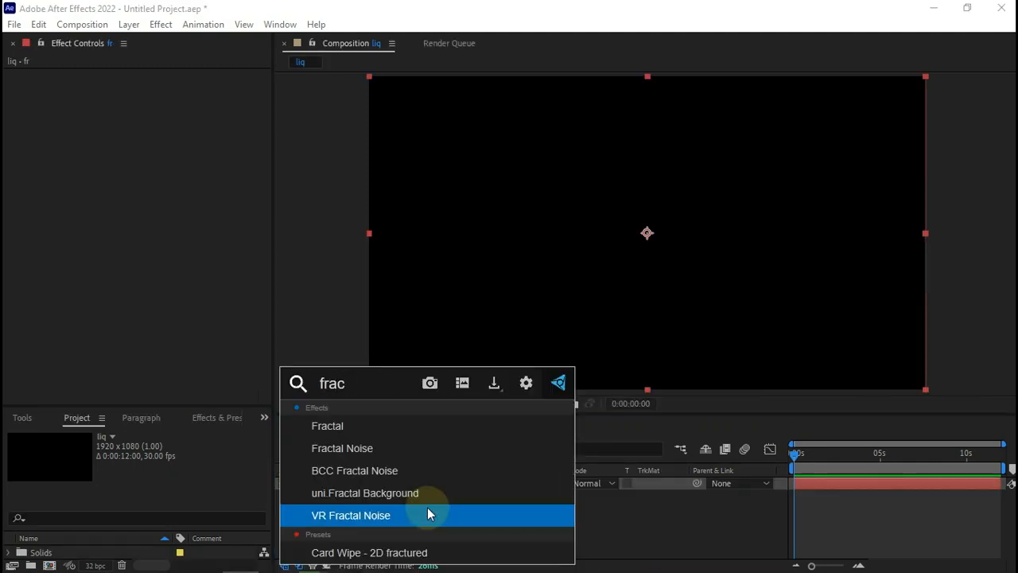
left_click(446, 450)
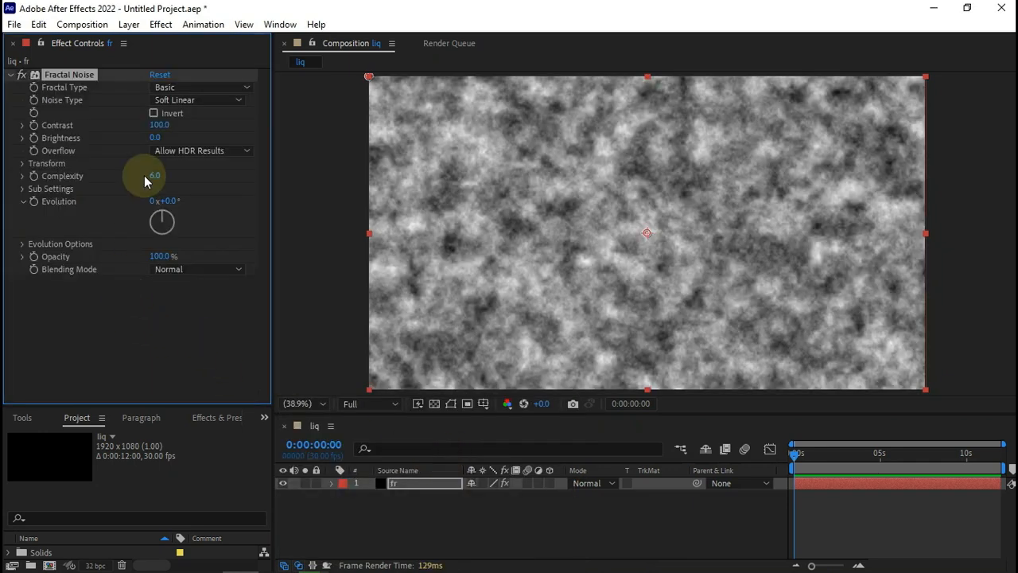
Set the Fractal Noise complexity to 1 and its fractal type to Smeary.
left_click(153, 177)
type("1")
key("Return")
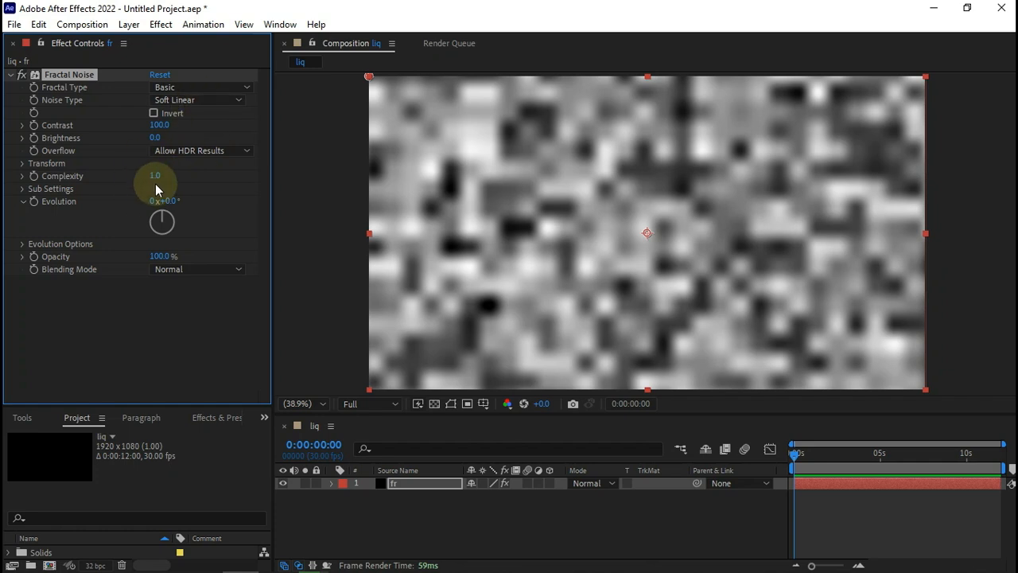
left_click(205, 88)
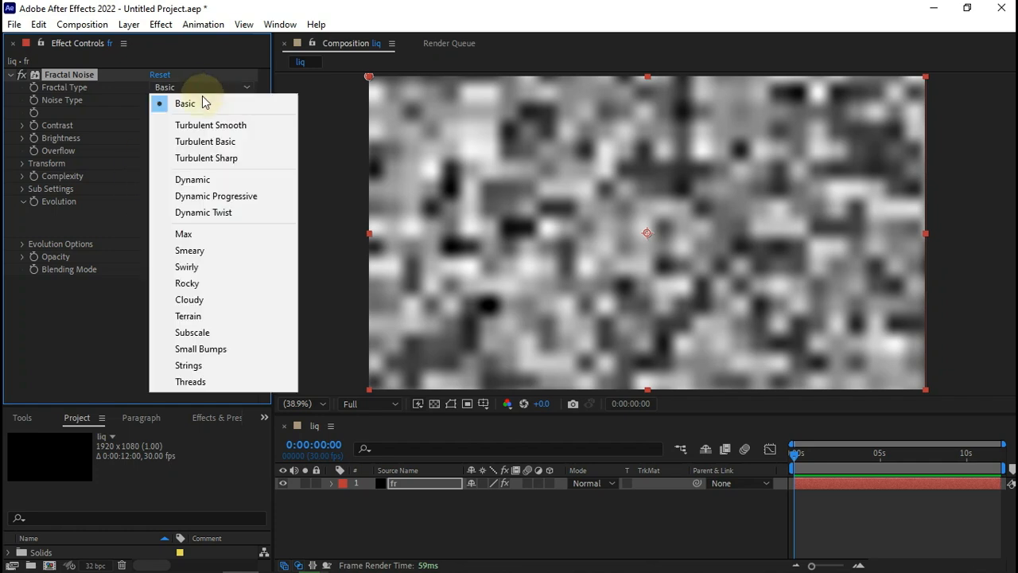
left_click(189, 251)
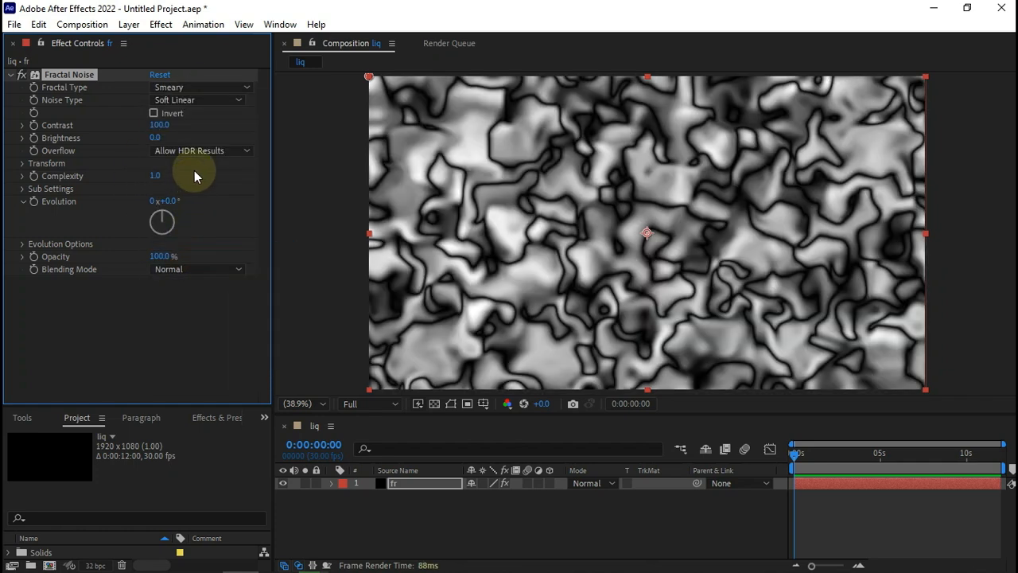
Set the uniform scale in the Fractal Noise transform settings to 250.
left_click(20, 165)
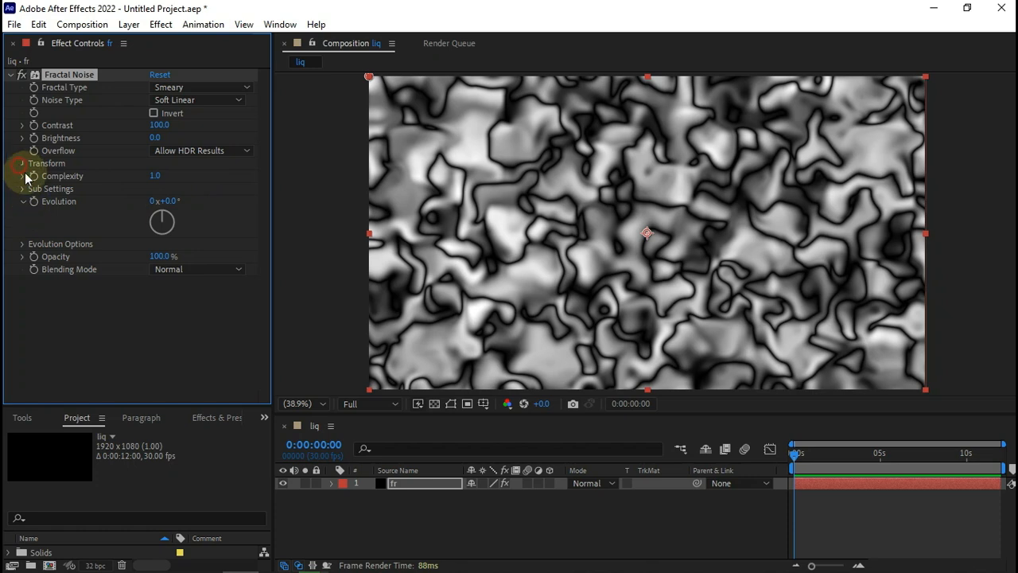
left_click(160, 201)
type("250")
key("Return")
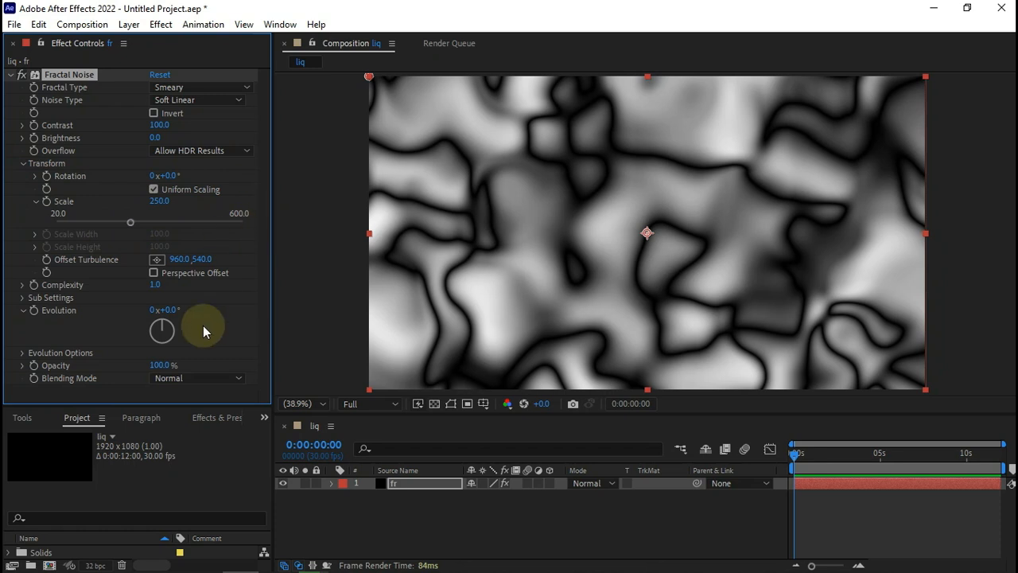
Animate the Fractal Noise evolution with the expression time*15.
left_click(35, 311, "alt")
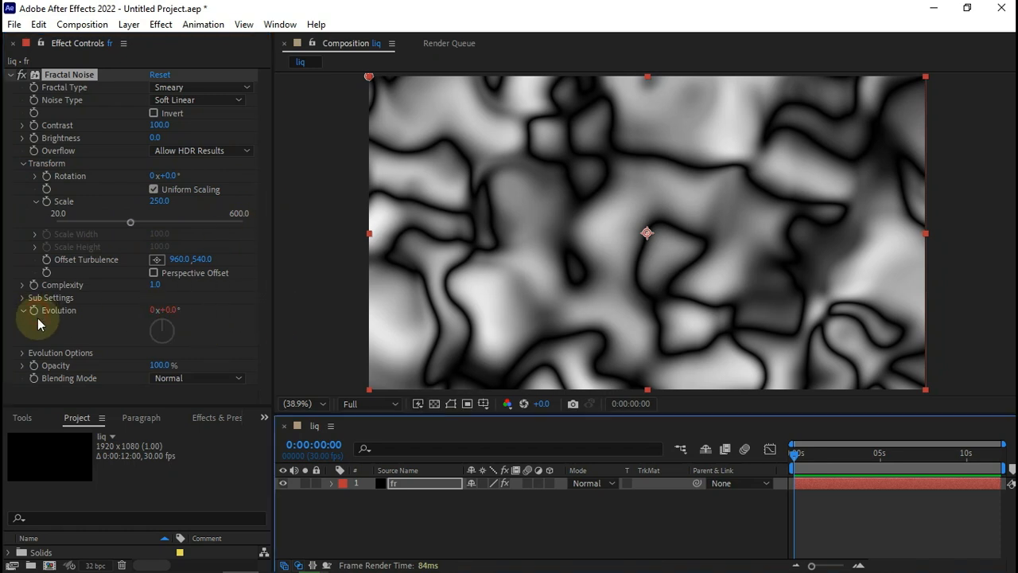
type("time*")
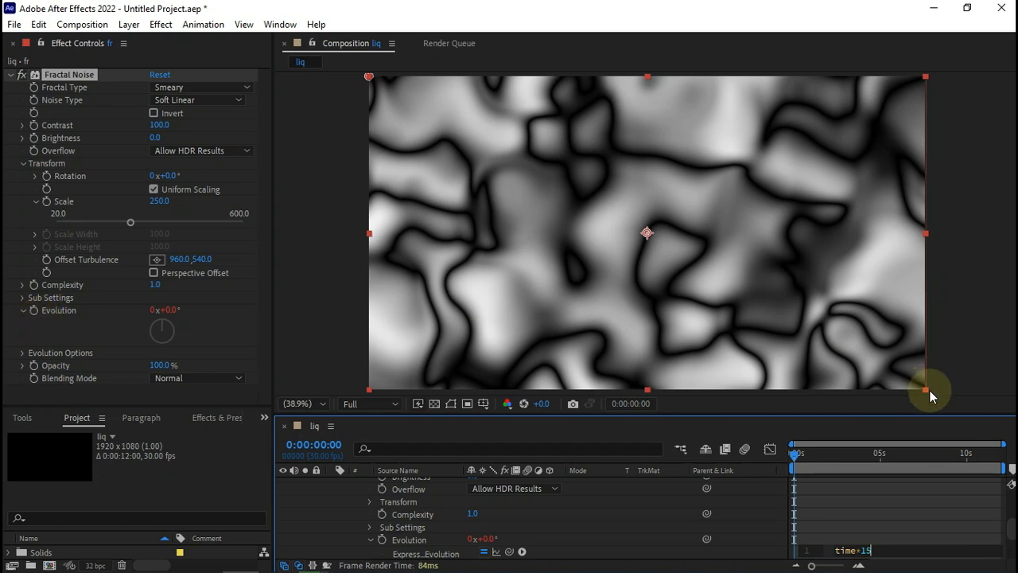
left_click(843, 517)
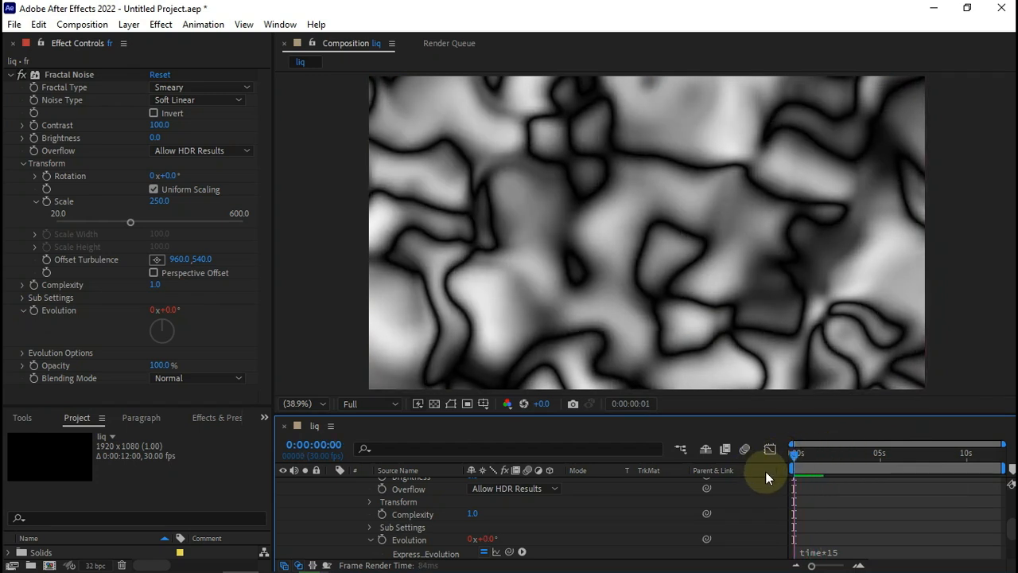
Fit the composition preview to the available view and collapse the fr layer's properties in the timeline.
left_click(302, 404)
left_click(302, 146)
scroll(328, 516, "up", 5)
left_click(330, 483)
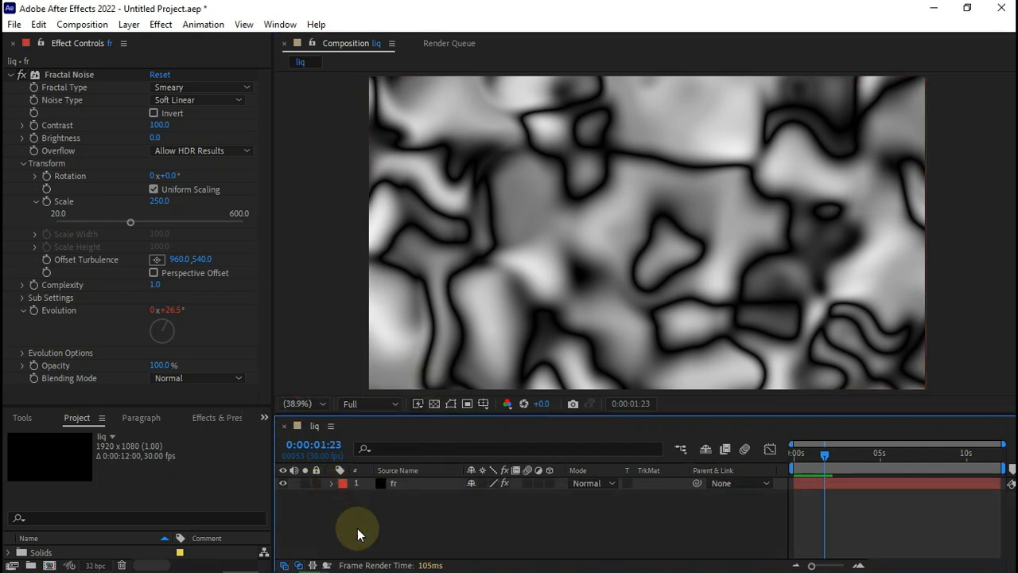
Save the project as test.aep in the "for shutterstock,istock" folder.
key("ctrl+s")
left_click(199, 213)
left_click(174, 151)
left_click(385, 365)
left_click(531, 301)
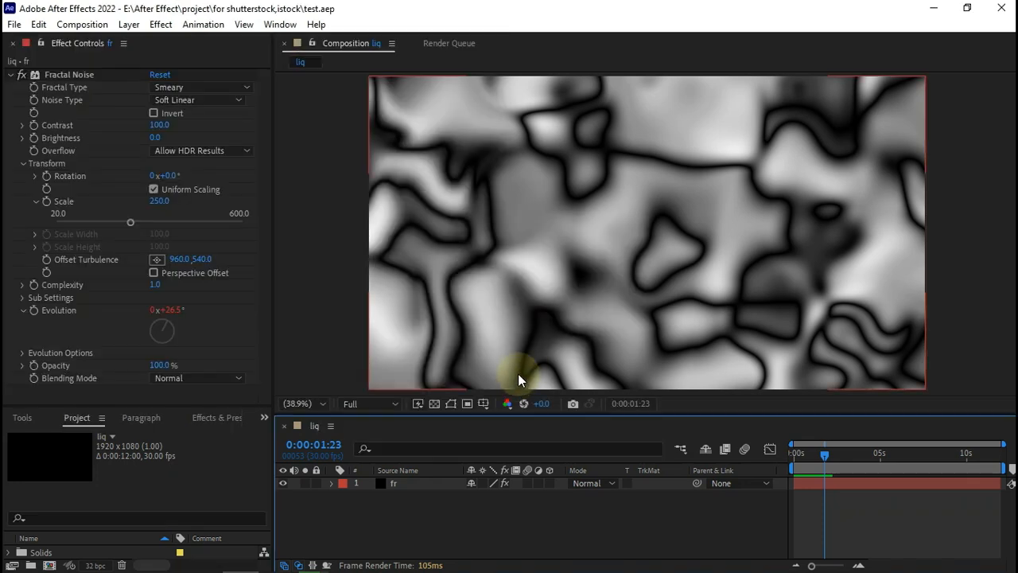
With no layer selected, add a rectangle shape layer that fills the whole composition, and hide it.
left_click(487, 503)
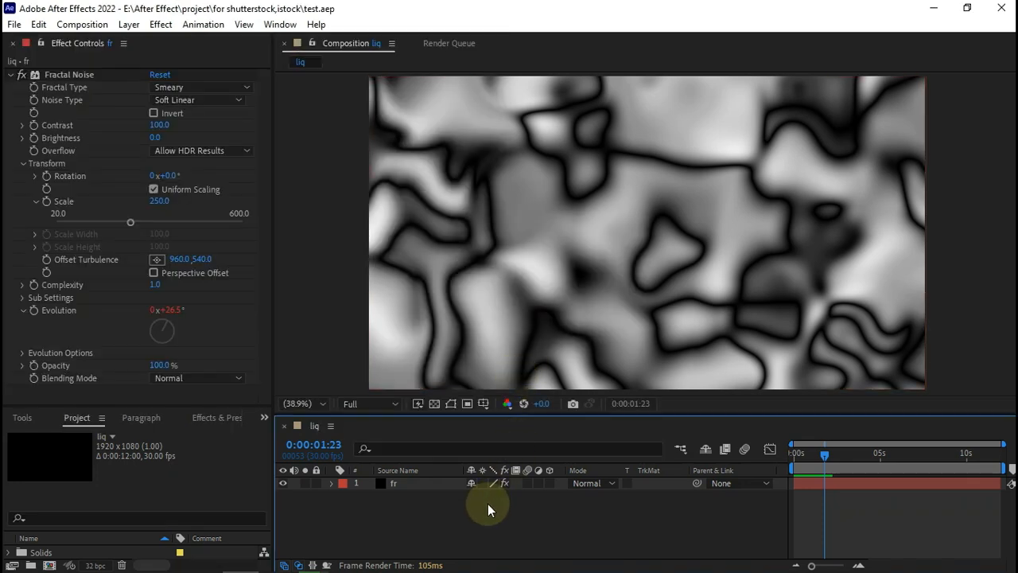
left_click(24, 418)
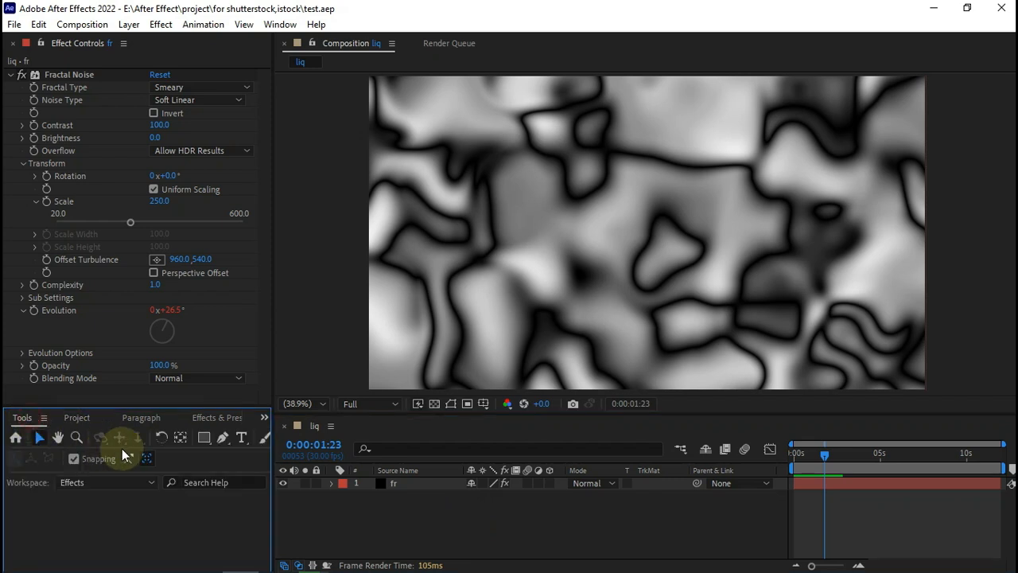
double_click(202, 438)
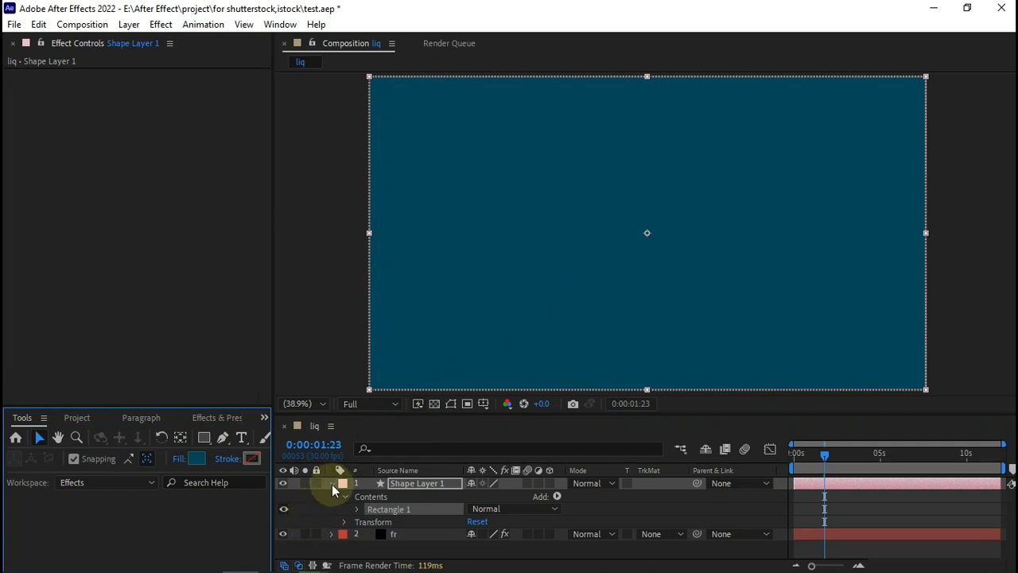
Apply the Posterize effect to the fr layer and preview it at 0:00:02:18.
left_click(438, 533)
key("ctrl+space")
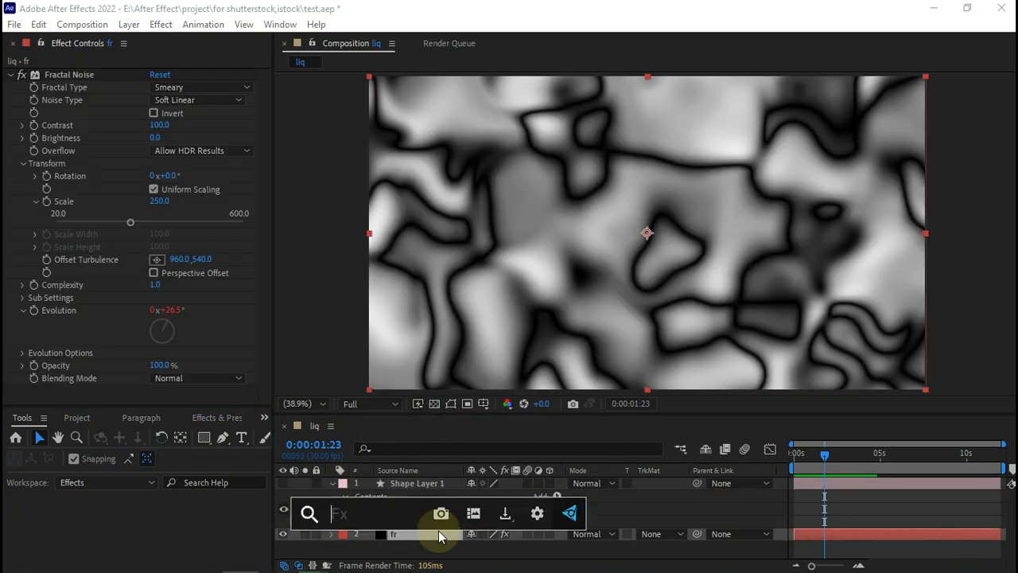
type("pos")
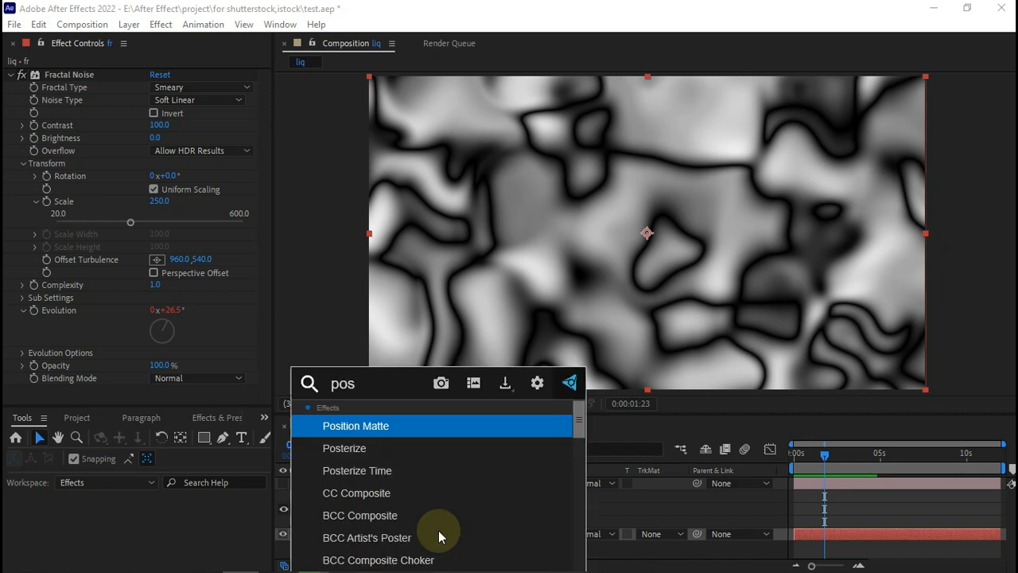
left_click(383, 449)
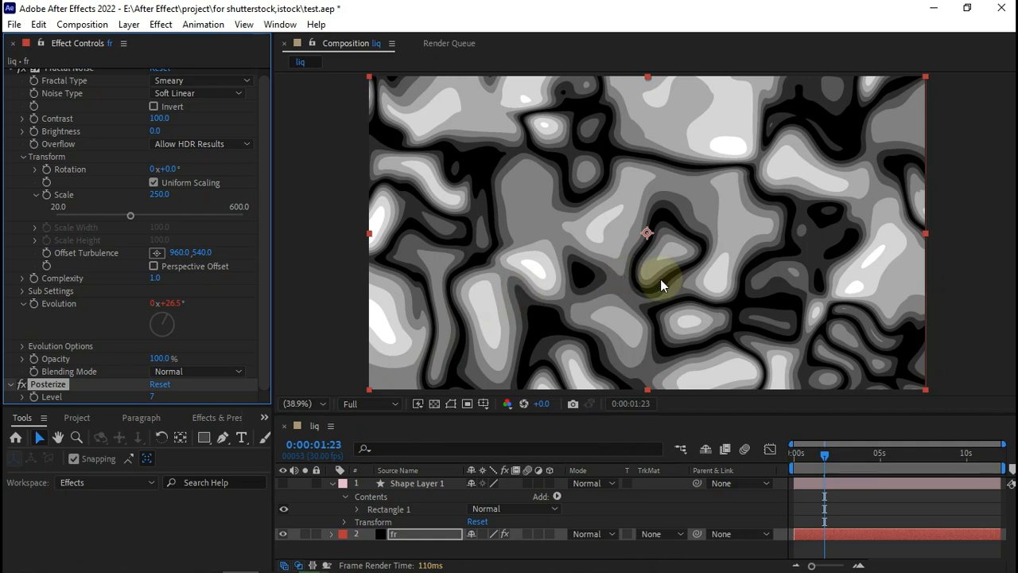
left_click_drag(862, 463, 838, 458)
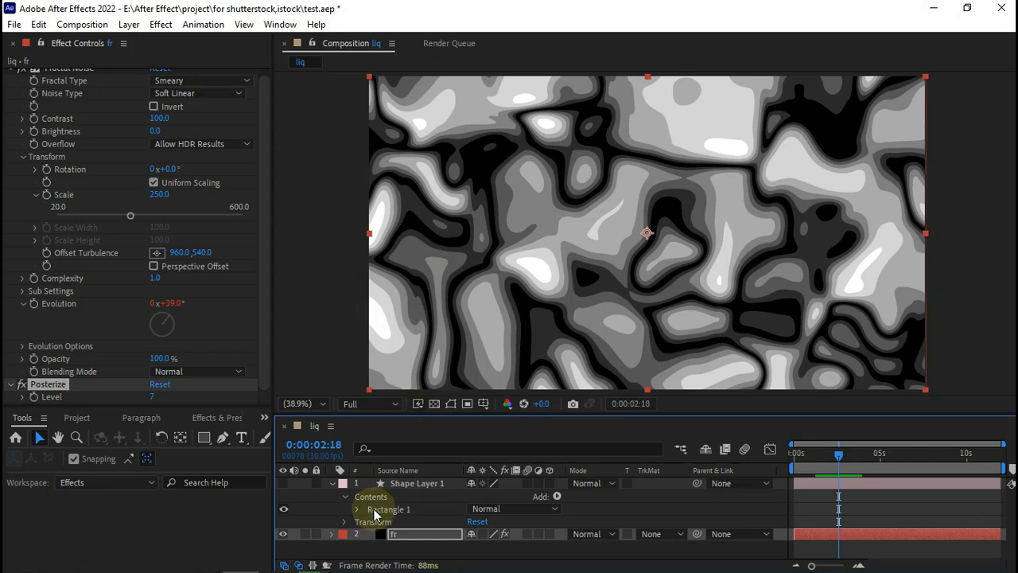
Apply the Gaussian Blur effect to the fr layer with a blurriness of 4.
left_click(421, 533)
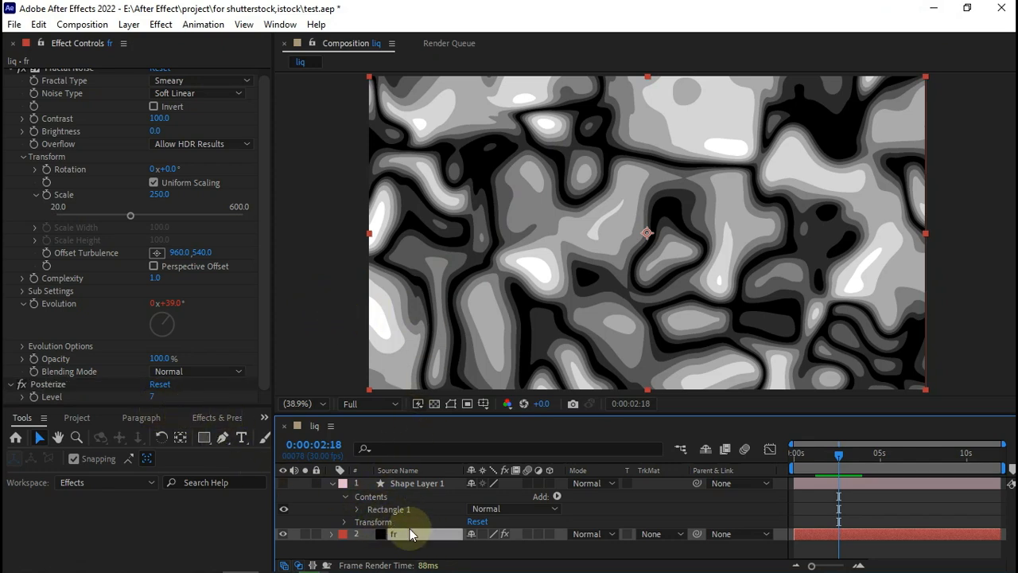
key("ctrl+space")
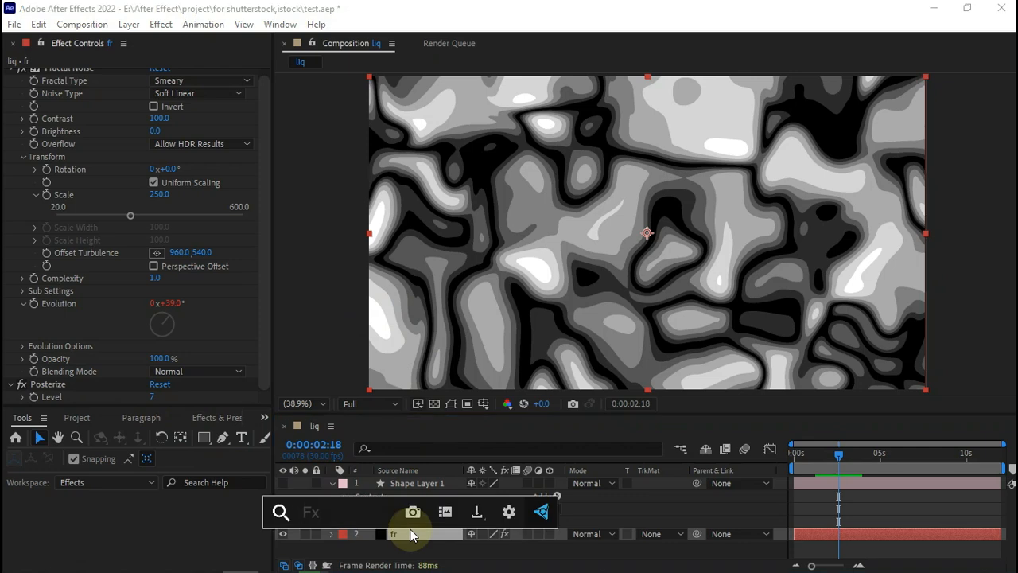
type("gau")
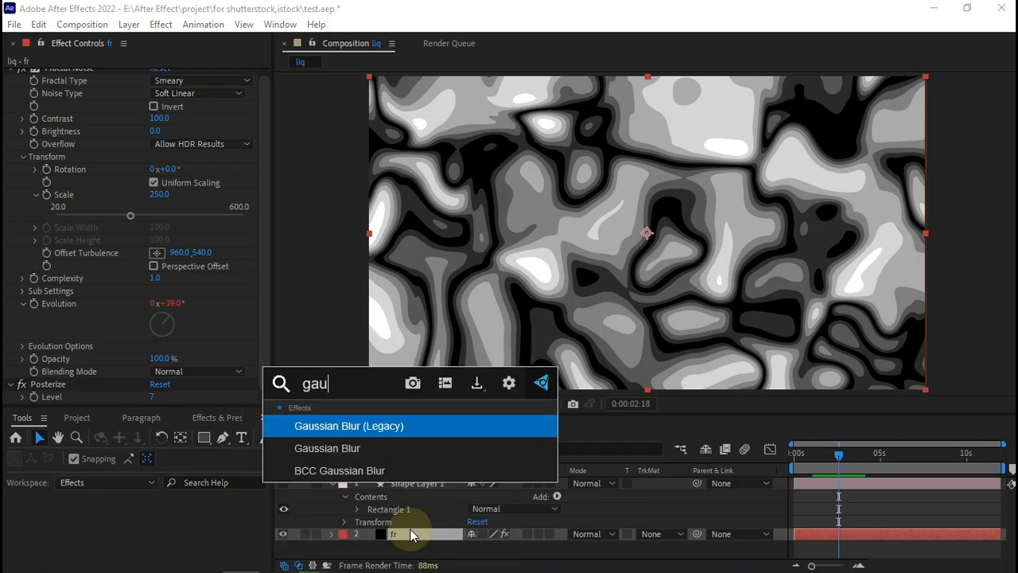
left_click(344, 448)
left_click(156, 371)
type("4")
key("Return")
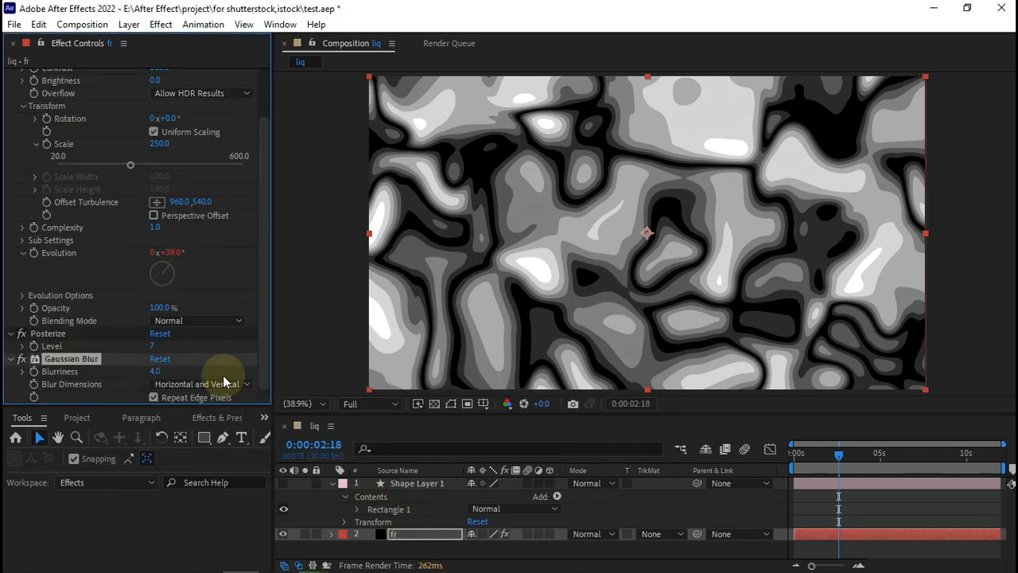
Make the rectangle shape layer visible, collapse its properties and move it below the fr layer.
left_click(283, 484)
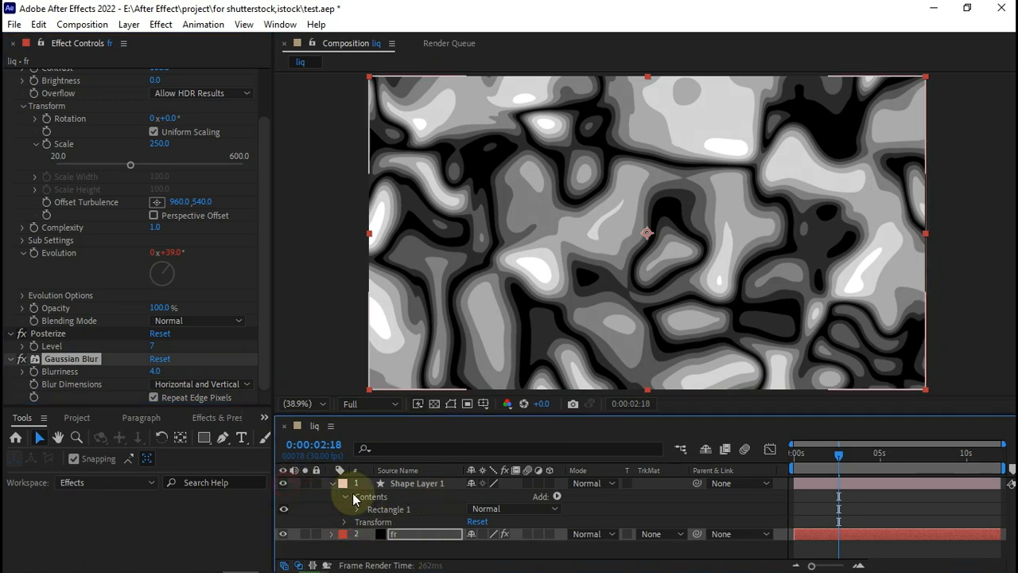
left_click(389, 480)
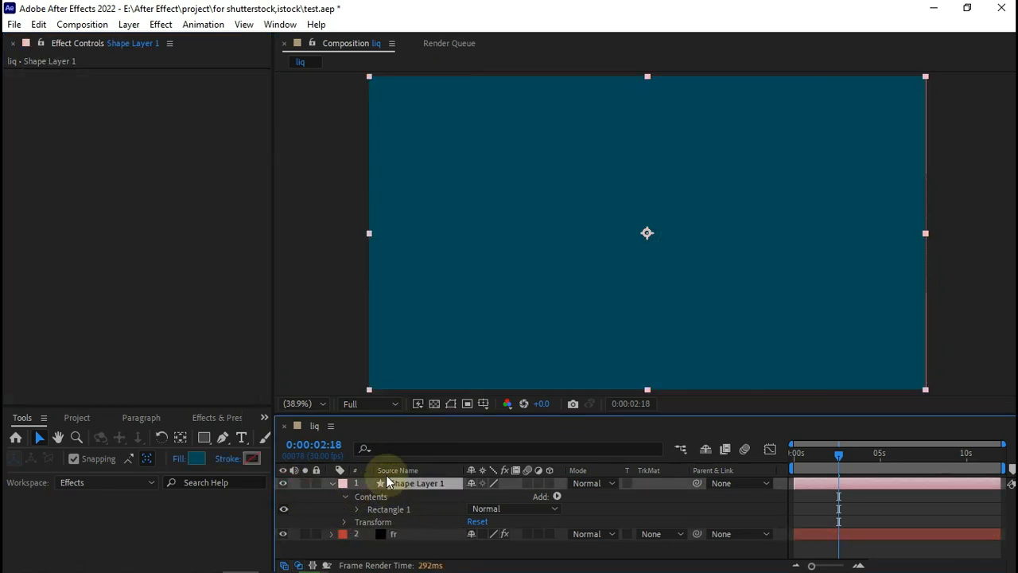
left_click(332, 483)
left_click_drag(406, 482, 413, 502)
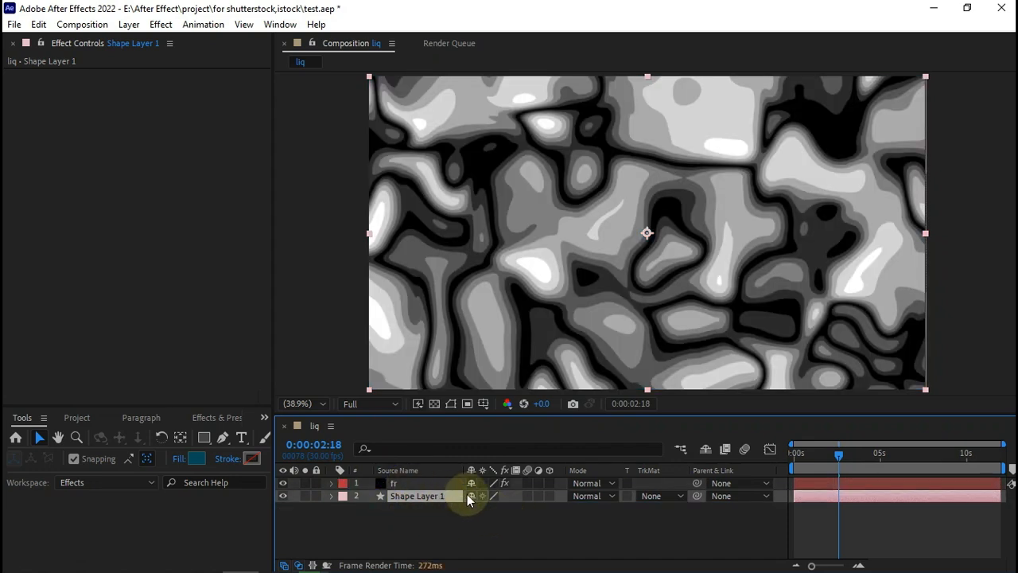
Apply the 4-Color Gradient effect to the rectangle shape layer.
key("ctrl+space")
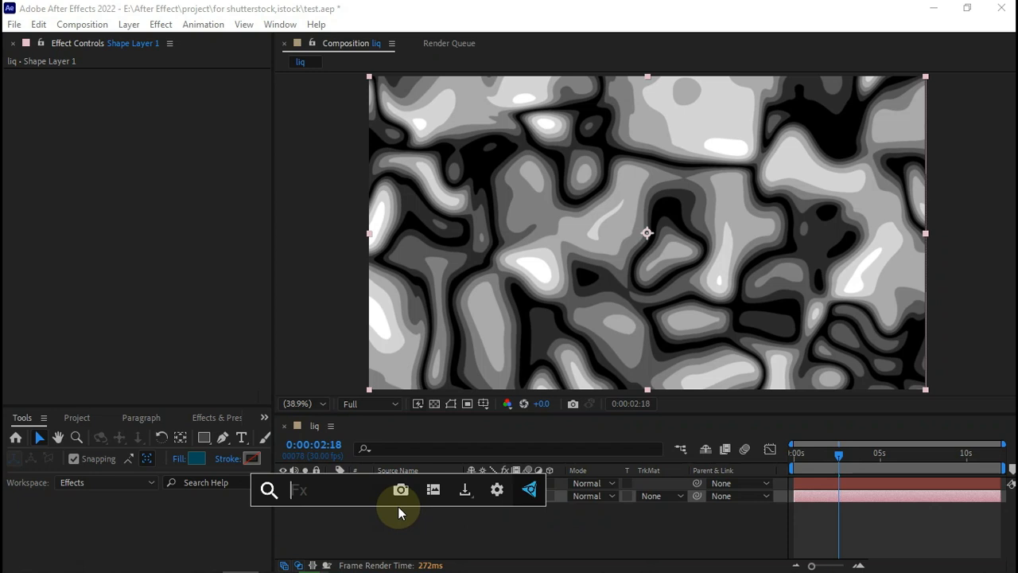
type("4-")
key("Return")
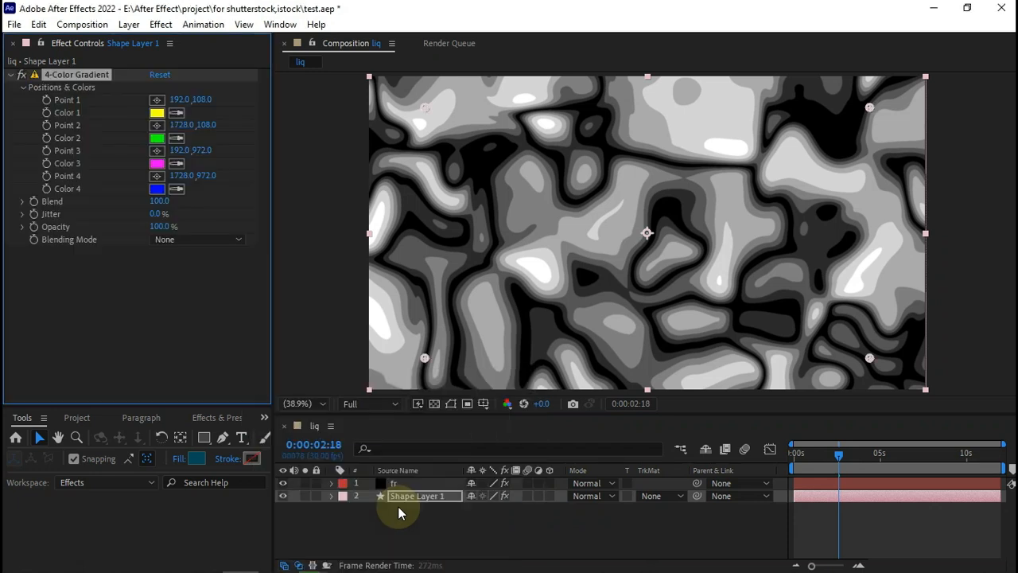
Set the track matte of Shape Layer 1 to Luma, using the fr layer above it.
left_click(410, 498)
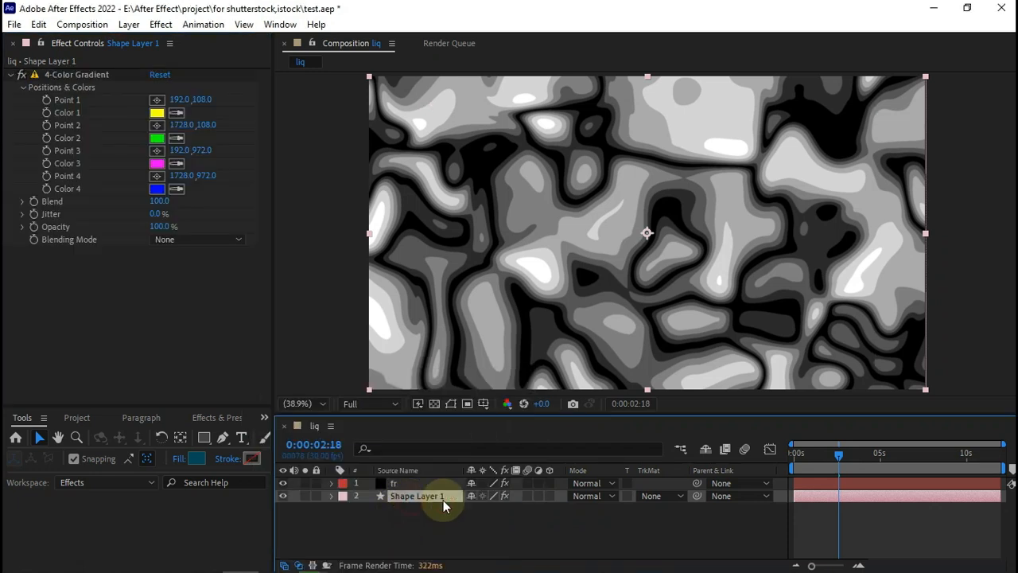
left_click(652, 497)
left_click(678, 462)
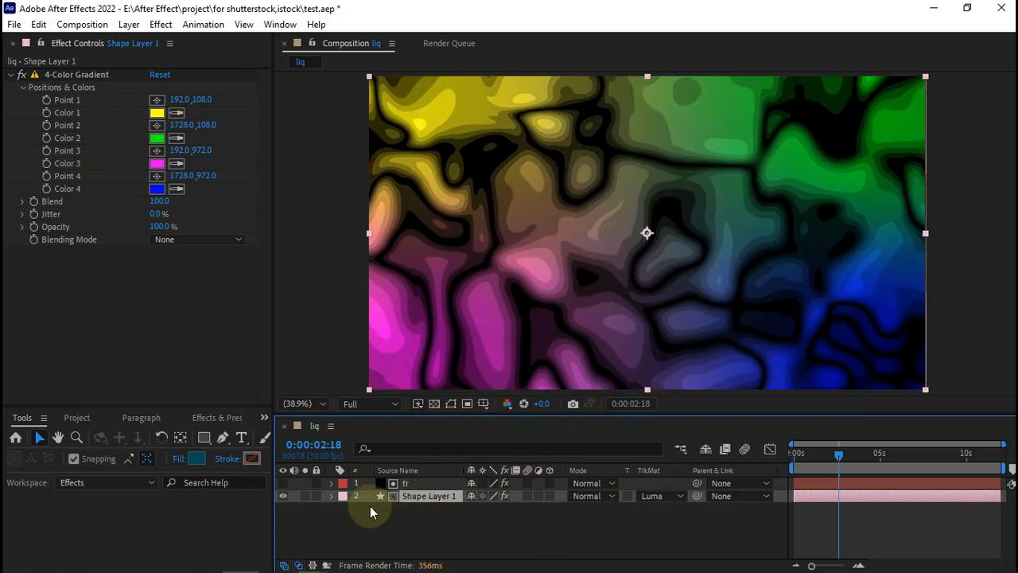
Add a Bevel and Emboss layer style to Shape Layer 1.
left_click(333, 497)
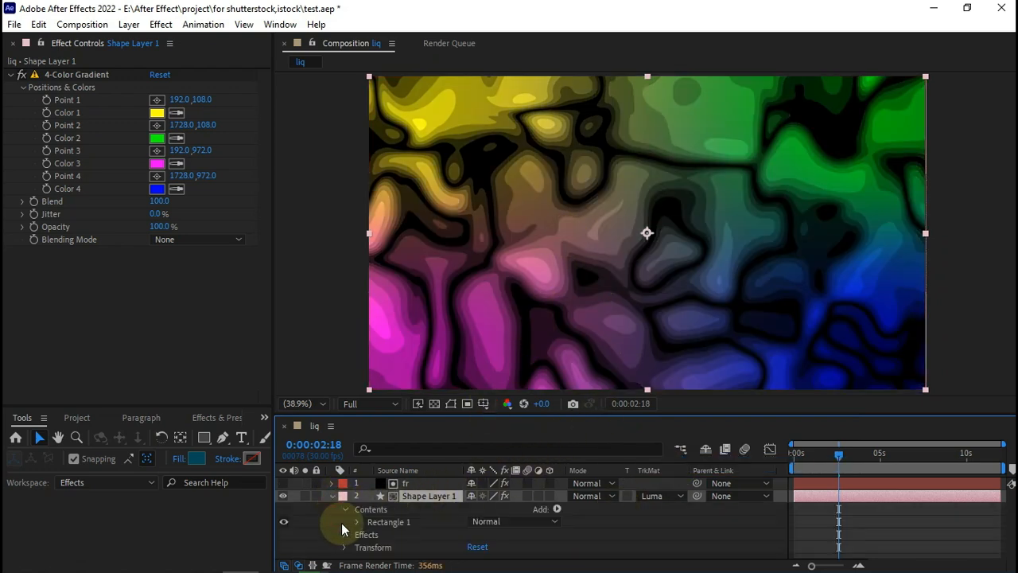
right_click(409, 497)
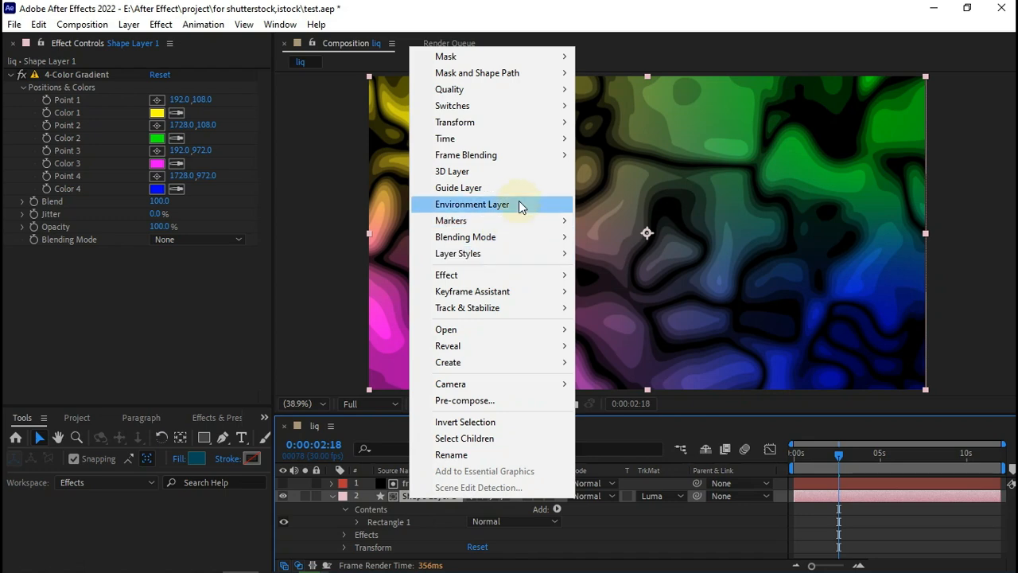
mouse_move(546, 235)
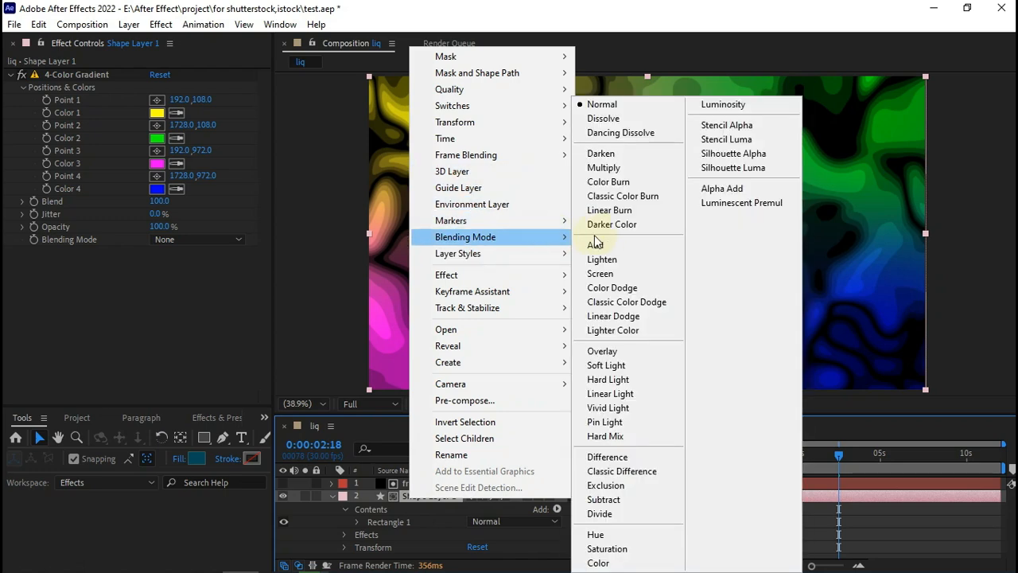
mouse_move(555, 256)
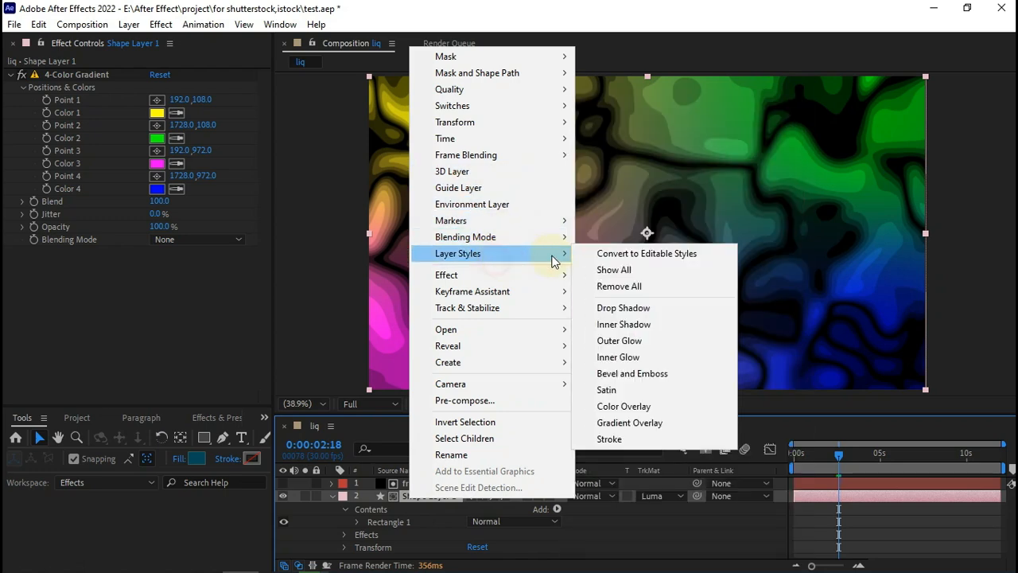
left_click(633, 373)
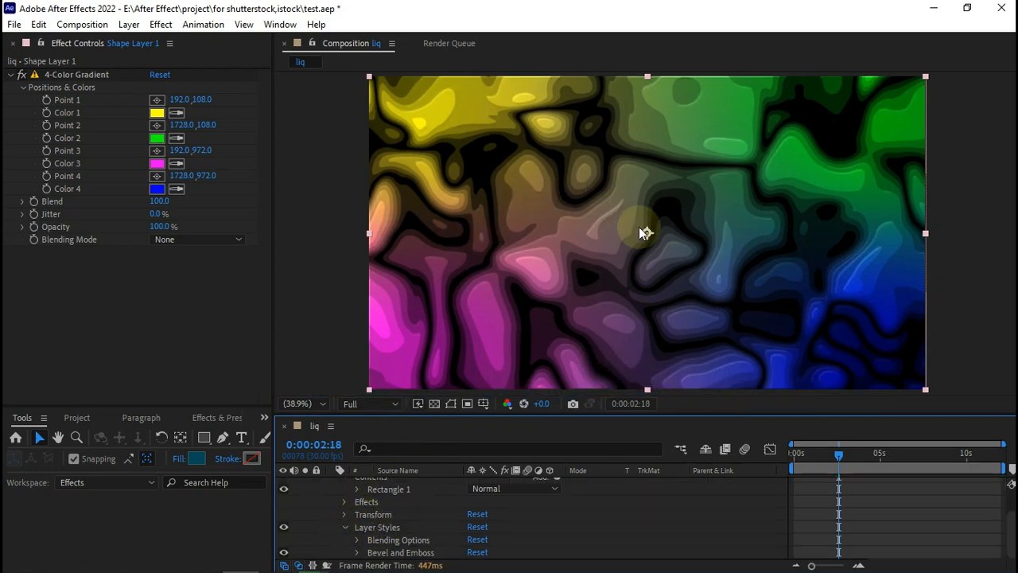
Set the Bevel and Emboss size to 20 and soften to 16, then collapse Shape Layer 1's properties.
left_click(360, 553)
scroll(450, 518, "down", 3)
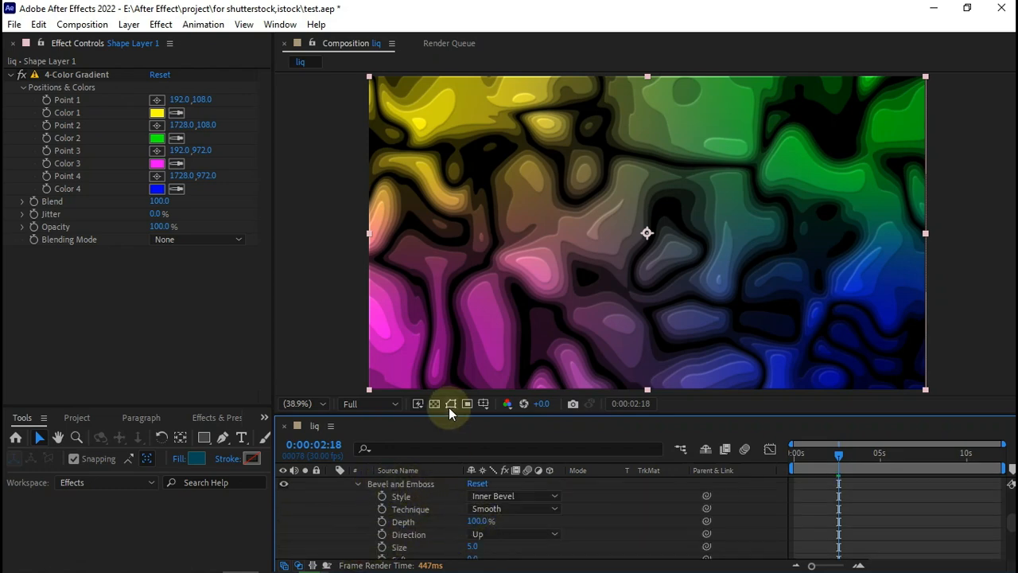
left_click_drag(450, 412, 455, 364)
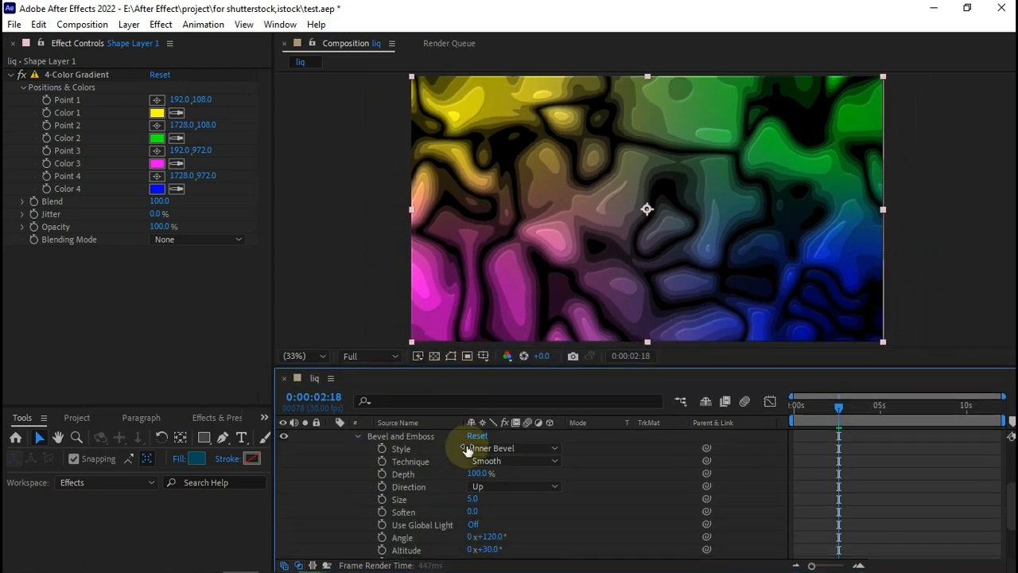
left_click_drag(472, 499, 542, 500)
type("20")
key("Return")
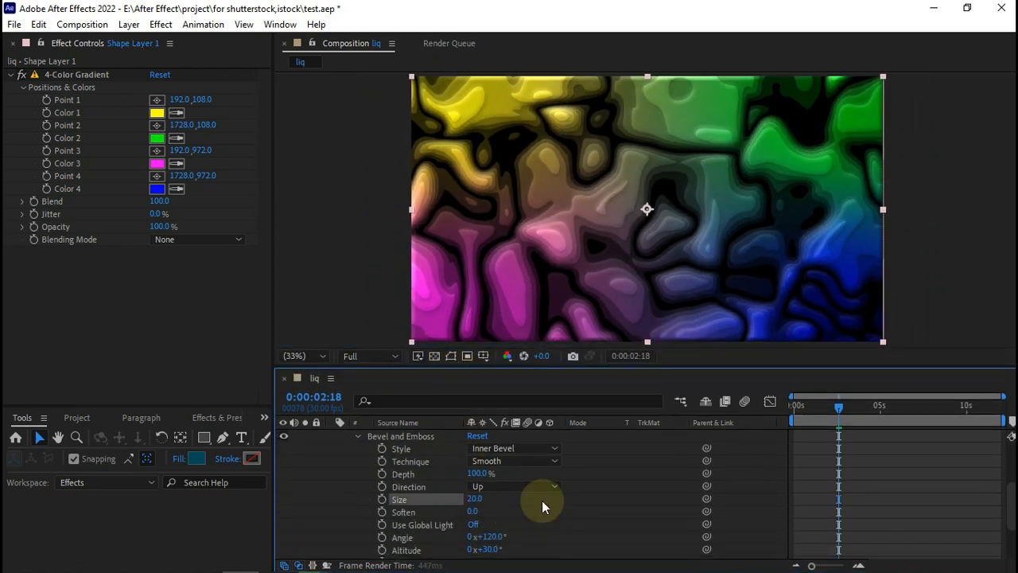
left_click(473, 511)
type("16")
key("Return")
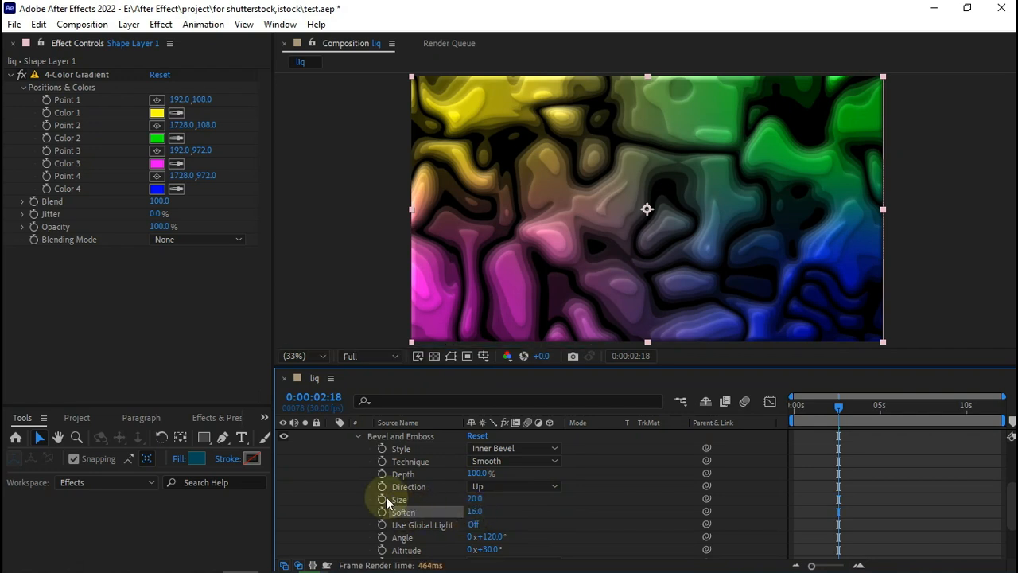
scroll(374, 486, "up", 3)
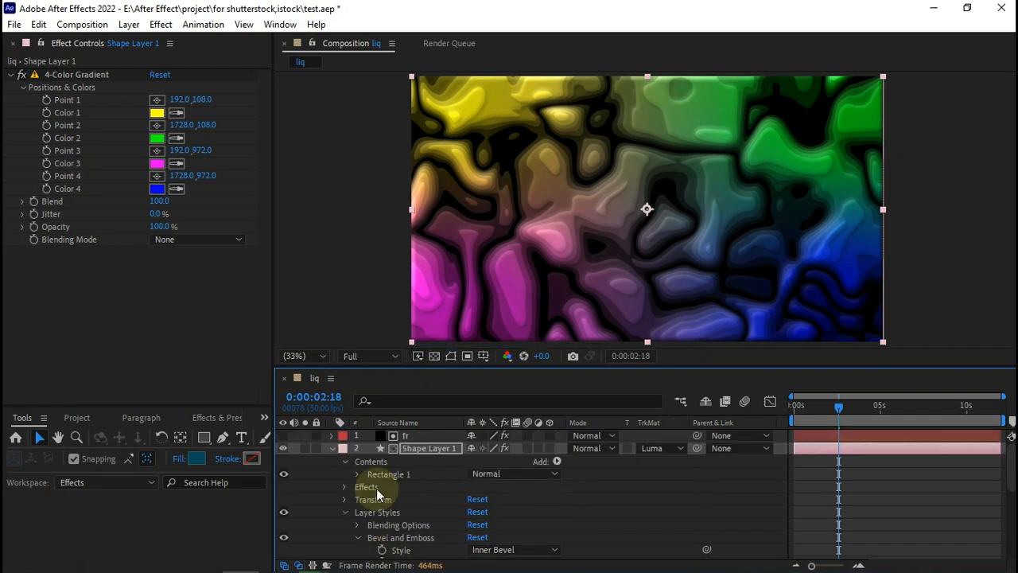
left_click(332, 449)
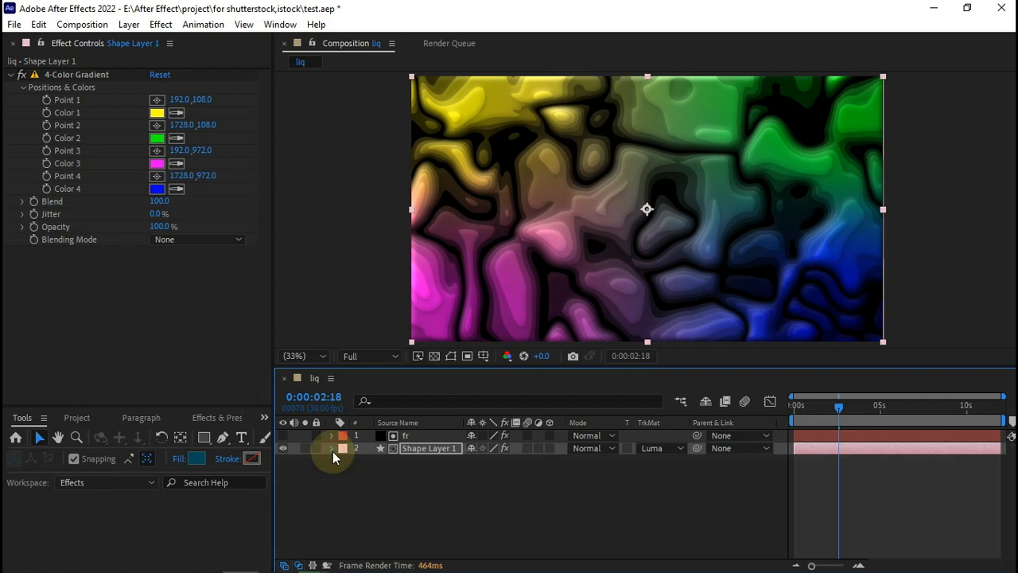
Duplicate Shape Layer 1 and set the copy's track matte to Luma Inverted Matte "fr".
left_click(424, 450)
key("ctrl+d")
mouse_move(424, 450)
left_mouse_down()
mouse_move(415, 435)
mouse_move(422, 468)
mouse_move(424, 452)
left_mouse_up()
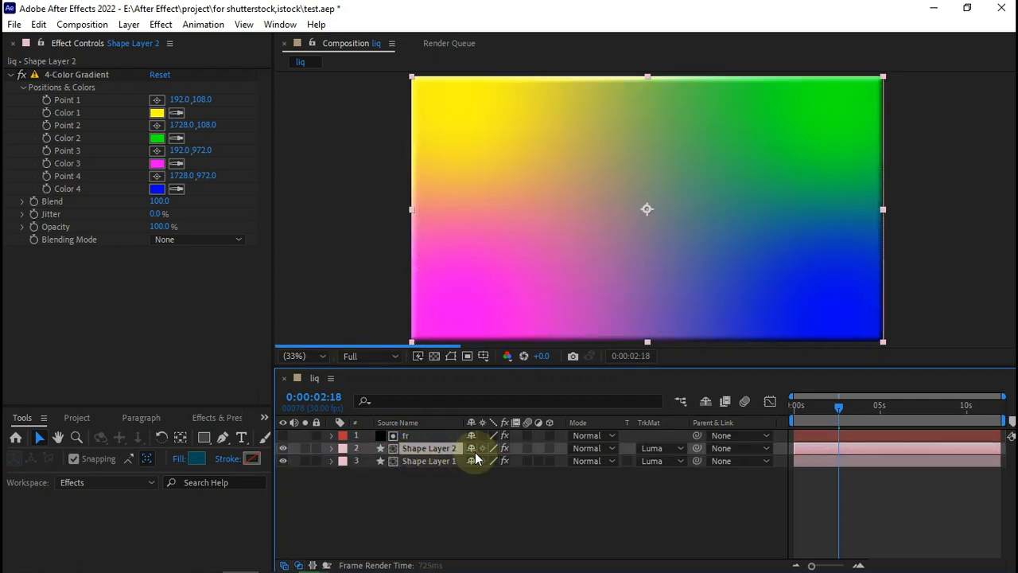
left_click(669, 448)
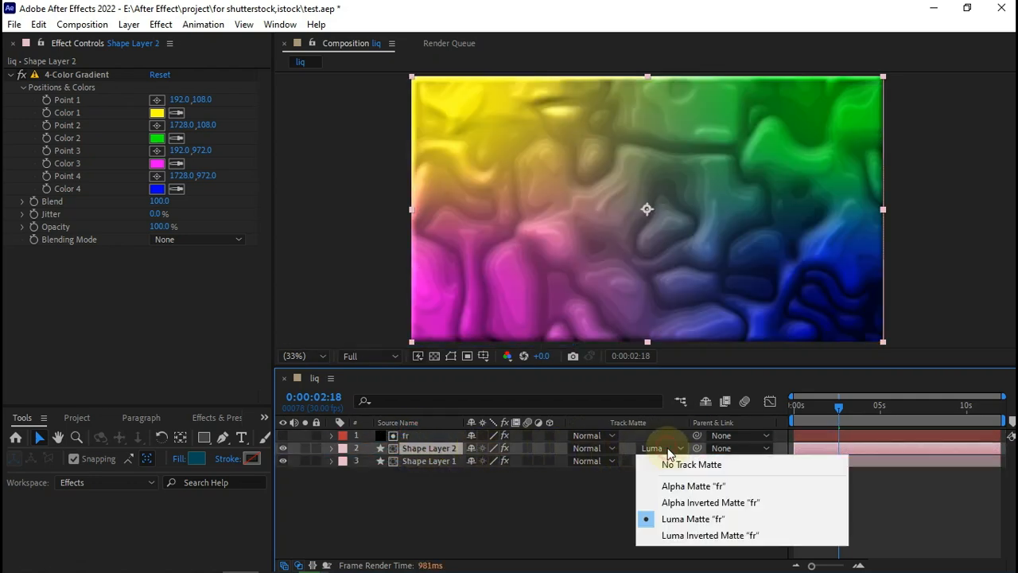
left_click(680, 535)
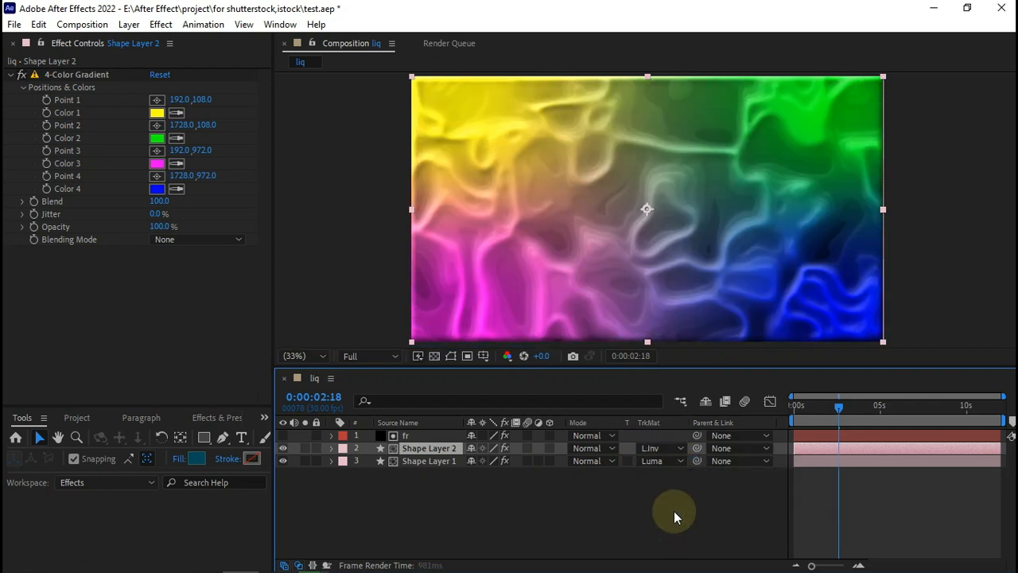
Change Color 1 and Color 4 of Shape Layer 2's 4-Color Gradient to orange.
left_click(156, 112)
left_click_drag(246, 334, 246, 466)
left_click(350, 299)
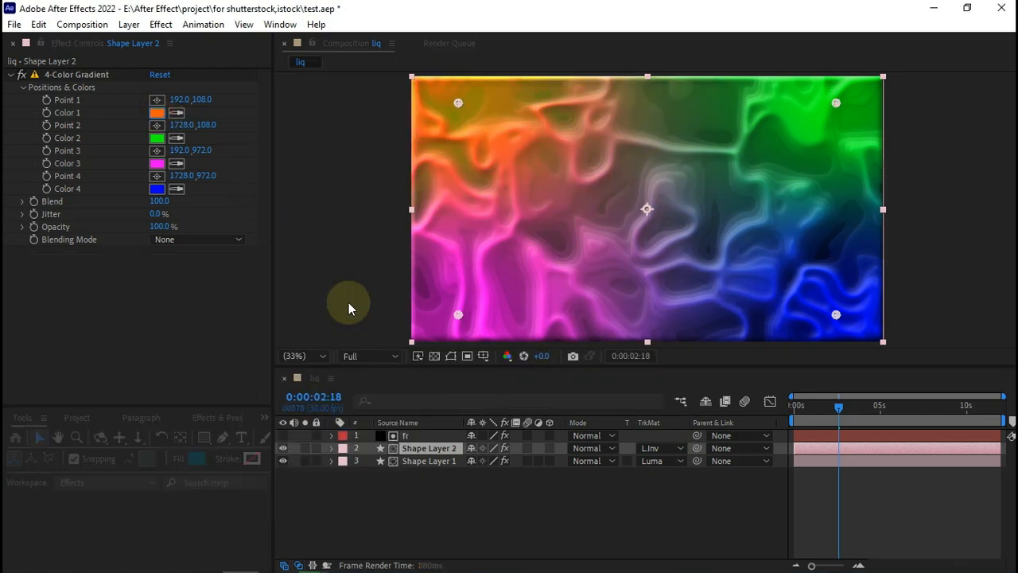
left_click(157, 188)
left_click(246, 464)
left_click(352, 295)
Change Color 2 of Shape Layer 2's 4-Color Gradient to a softer pinkish purple.
left_click(156, 138)
left_click(247, 334)
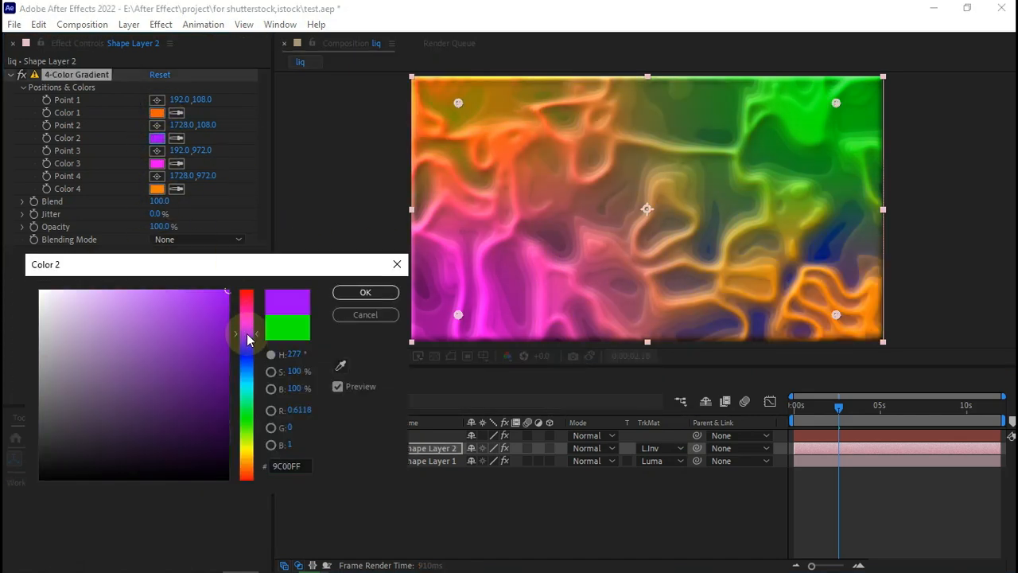
left_click_drag(209, 331, 155, 346)
left_click_drag(247, 413, 246, 323)
left_click(365, 292)
Change Color 4 of Shape Layer 1's 4-Color Gradient to a reddish orange.
left_click(422, 461)
left_click(157, 188)
left_click_drag(250, 414, 251, 466)
left_click(352, 293)
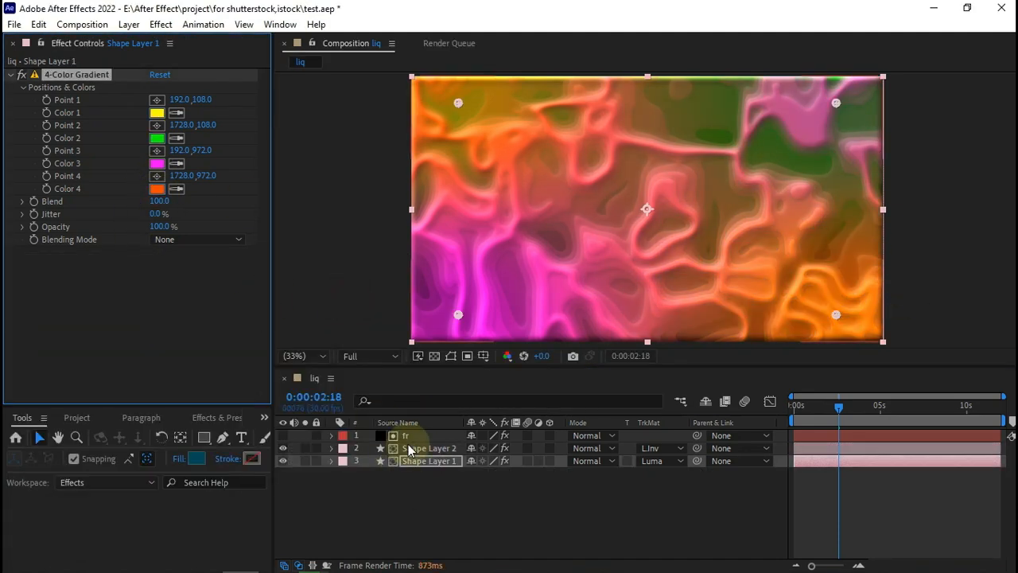
Darken Shape Layer 1's gradient Color 3 to deep purple and Color 1 to dark olive 454500.
left_click(157, 163)
left_click_drag(218, 368, 236, 433)
left_click(354, 292)
left_click(156, 112)
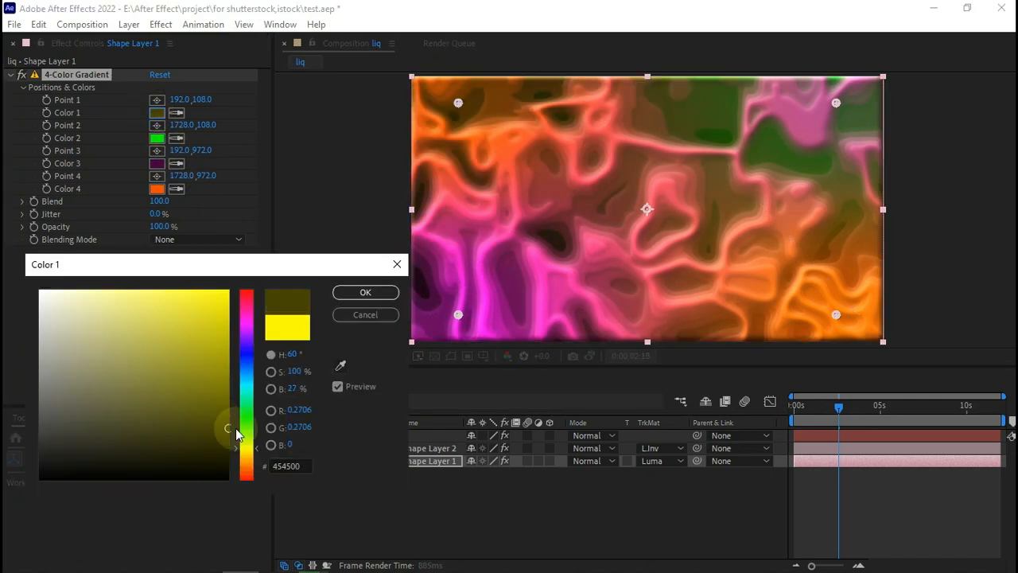
left_click(363, 293)
Change Color 2 of Shape Layer 1's 4-Color Gradient to dark red 570012.
left_click(157, 139)
left_click(248, 297)
left_click(227, 415)
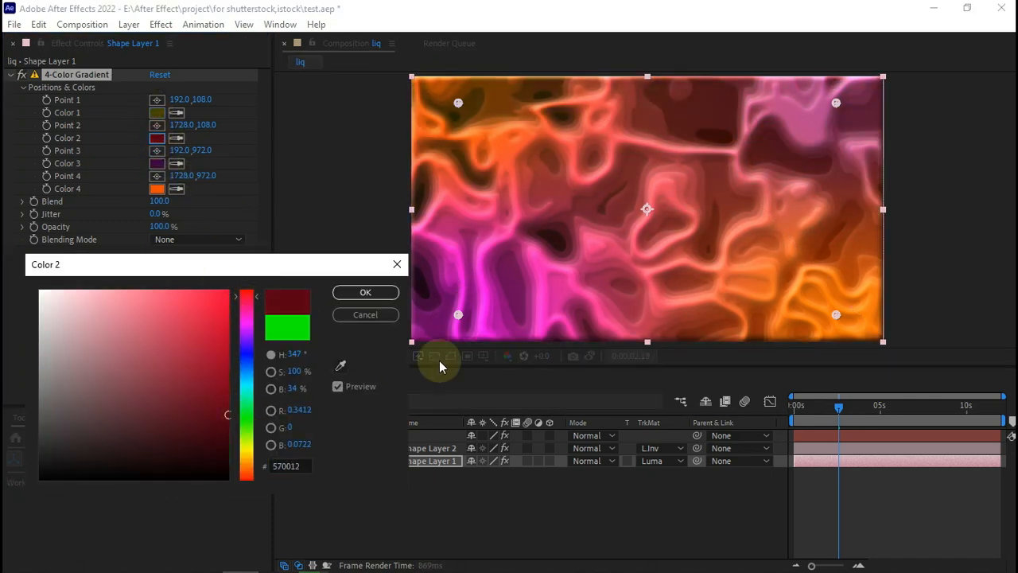
left_click(365, 292)
Create a new adjustment layer above the existing layers in the liq composition.
left_click(410, 507)
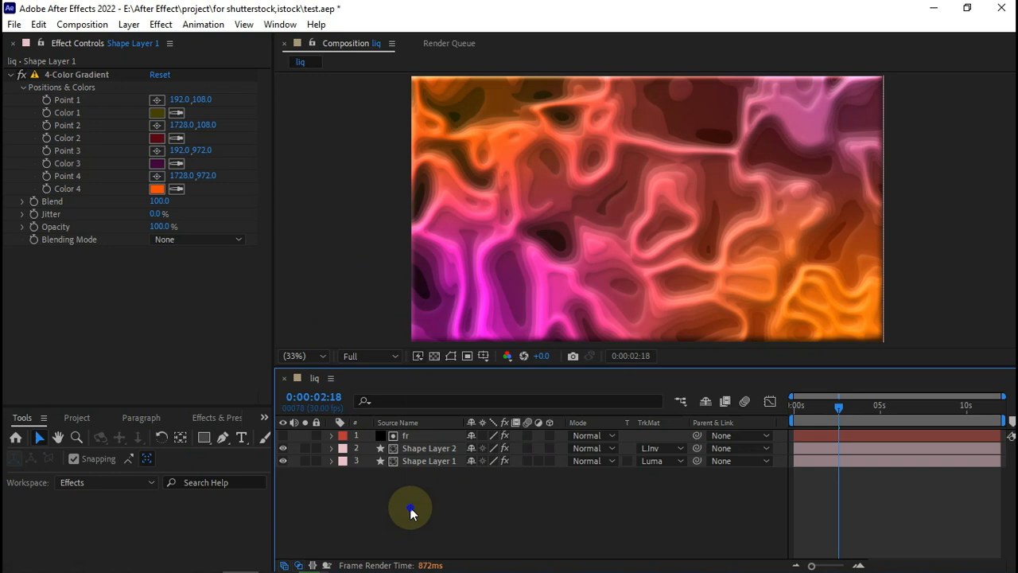
right_click(410, 507)
mouse_move(566, 329)
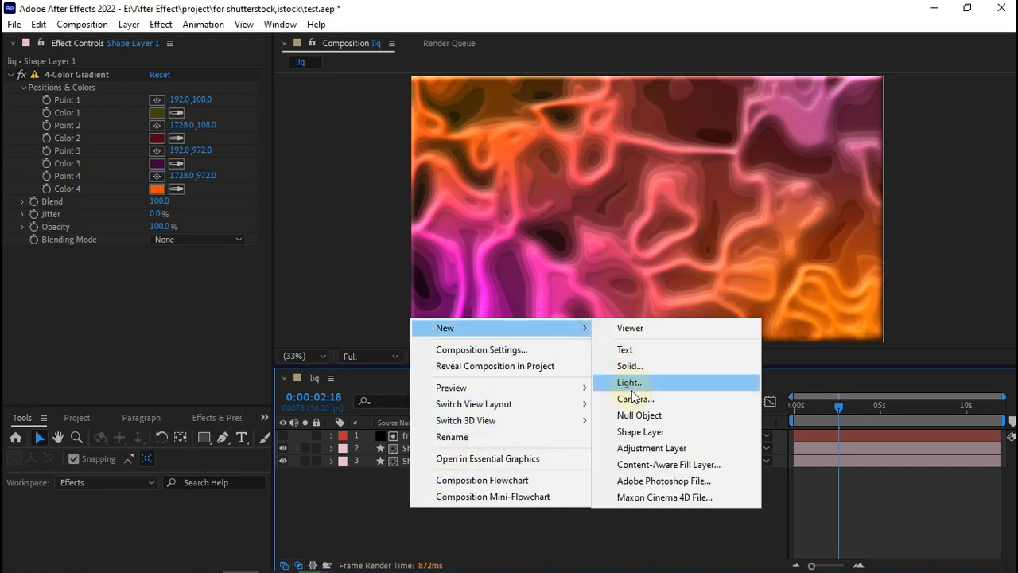
left_click(650, 449)
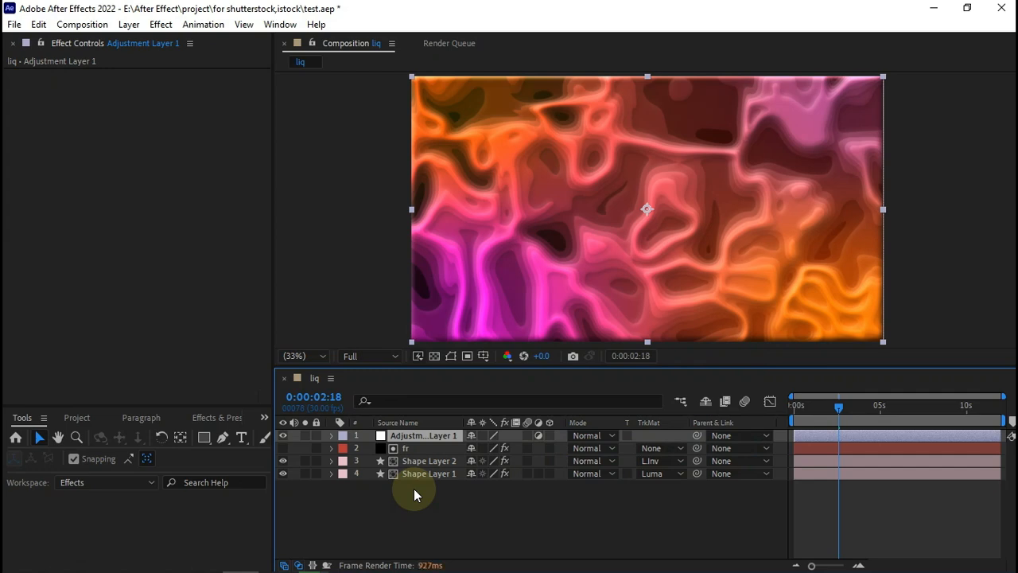
Apply the Sharpen effect to the adjustment layer with a sharpen amount of 35.
key("ctrl+space")
type("shar")
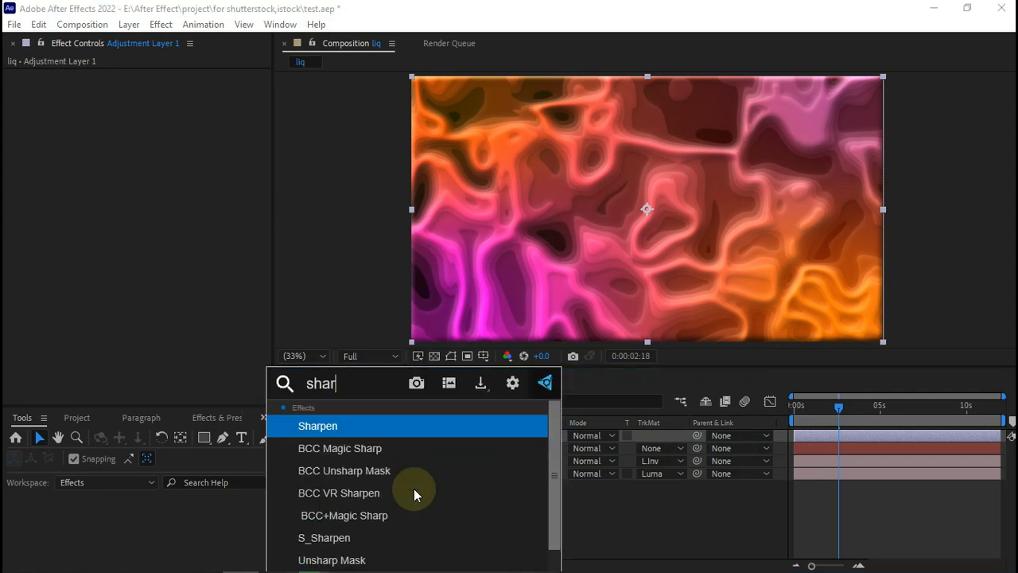
key("Return")
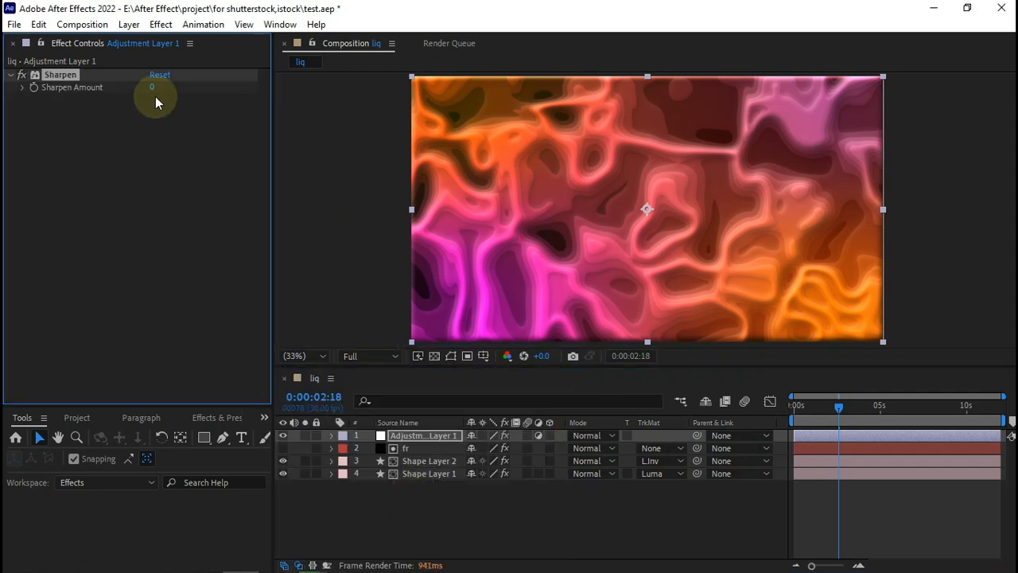
left_click(152, 88)
type("35")
key("Return")
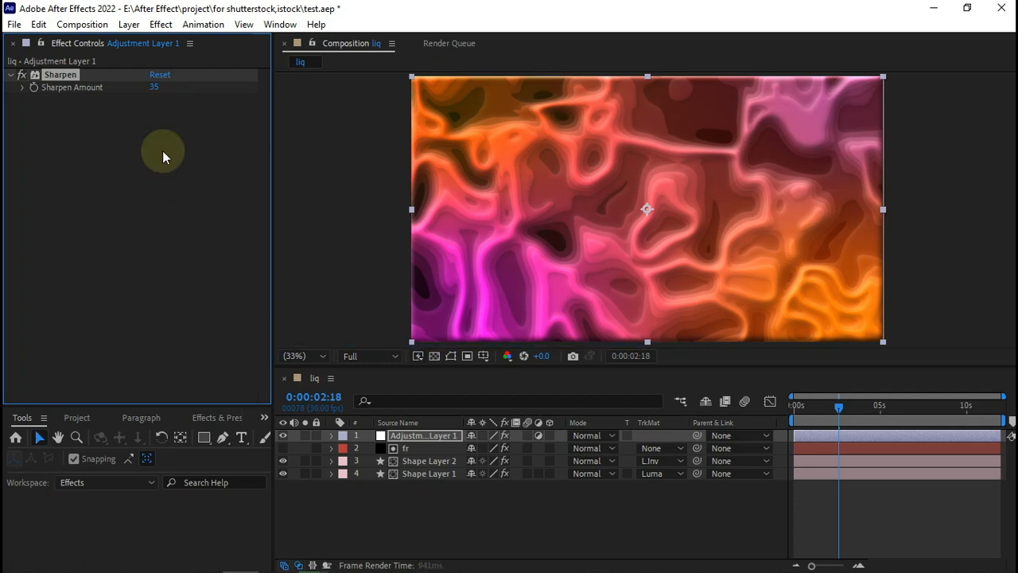
Apply the Deep Glow effect to the adjustment layer with threshold 107% and threshold smooth 25%.
key("ctrl+space")
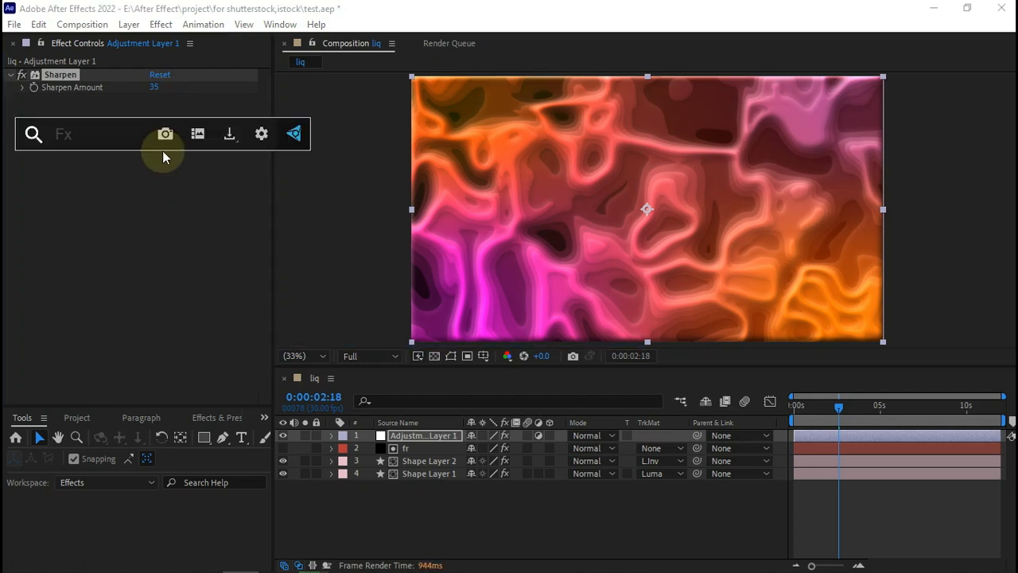
type("deep")
key("Return")
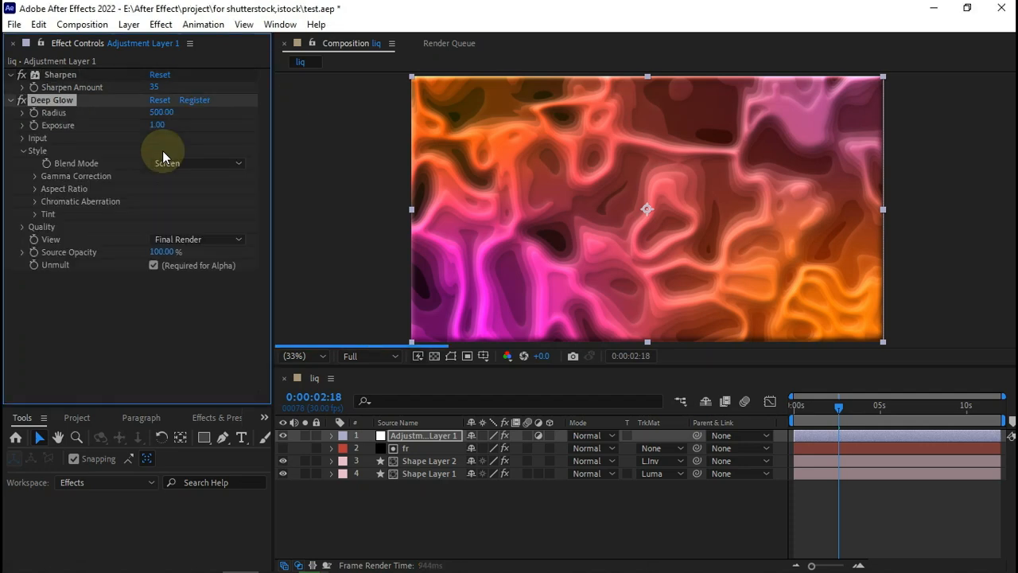
left_click(22, 139)
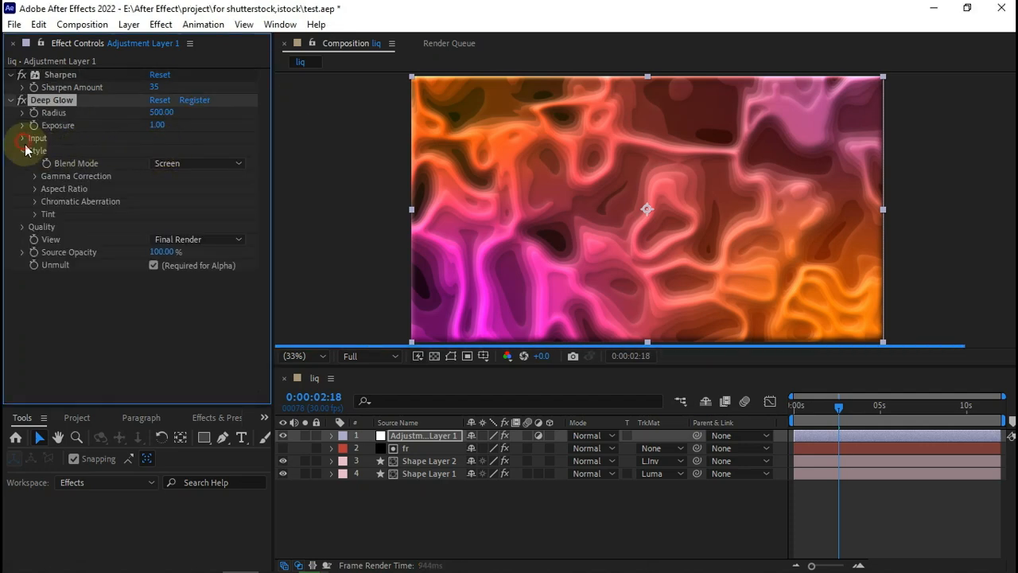
left_click(162, 151)
type("107")
key("Tab")
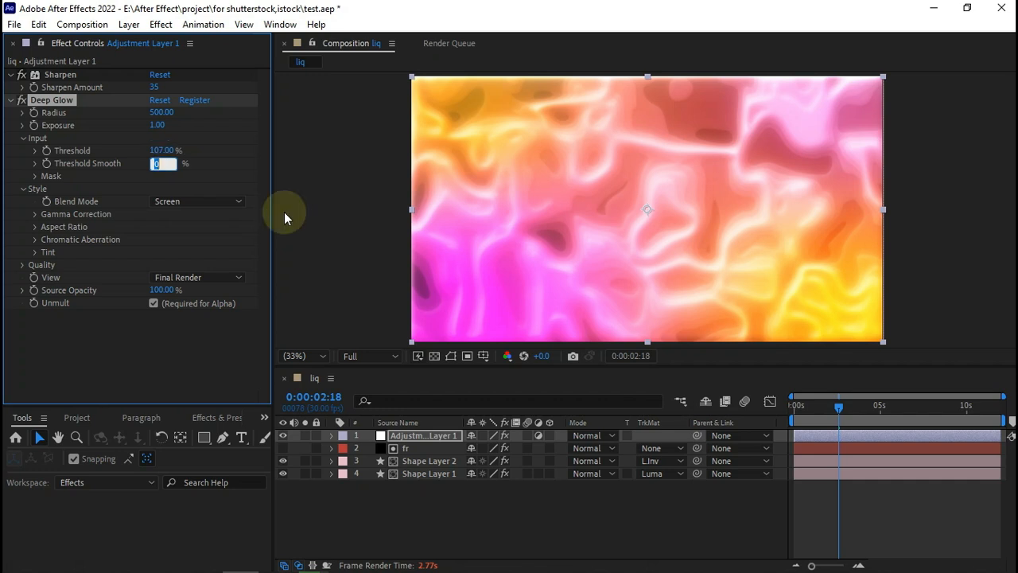
type("25")
key("Return")
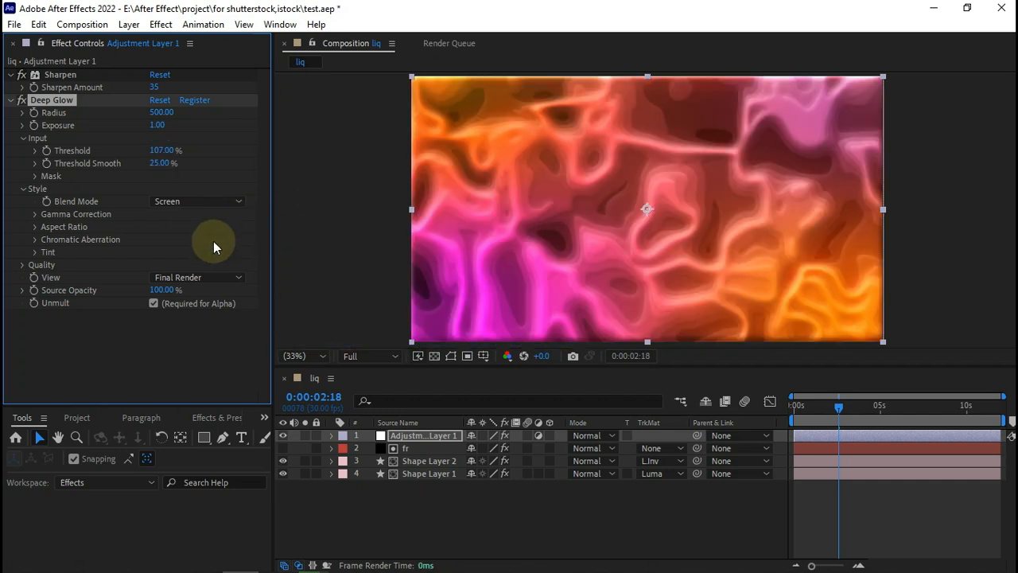
Apply the Curves effect to the adjustment layer and bend the middle of the RGB curve downward to darken the midtones.
left_click(419, 437)
key("ctrl+space")
type("curve")
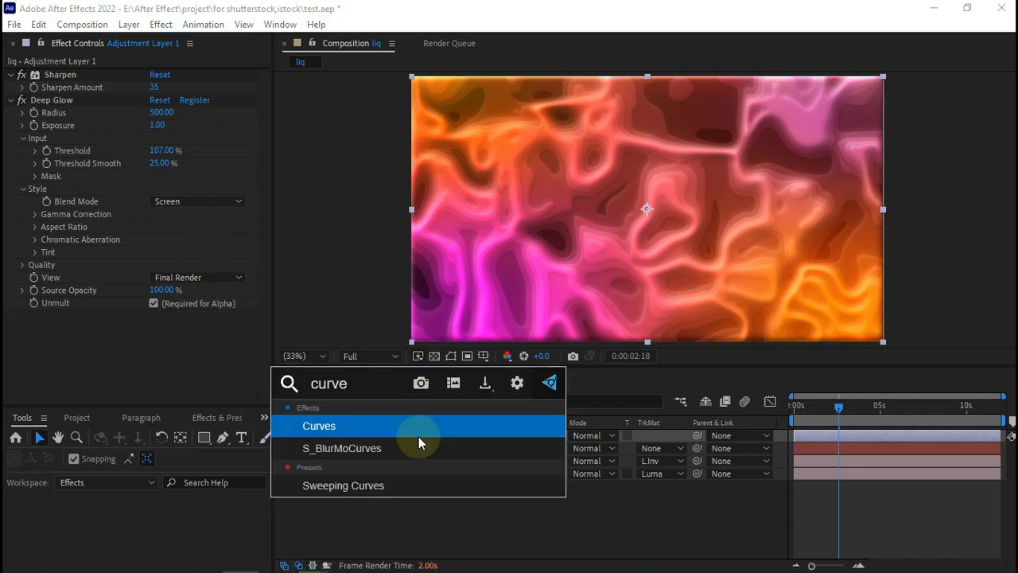
key("Return")
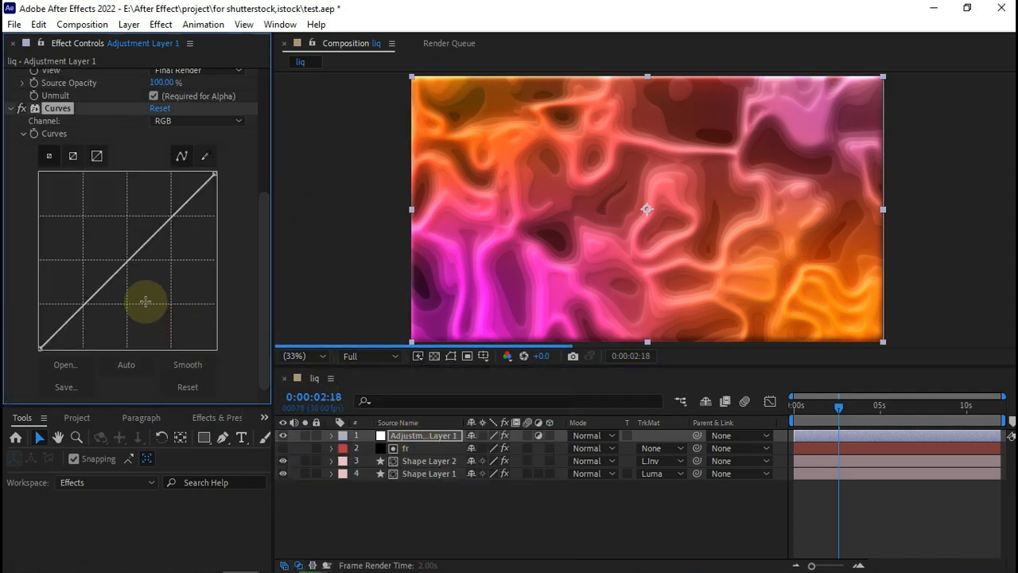
left_click(128, 262)
left_click_drag(129, 262, 148, 284)
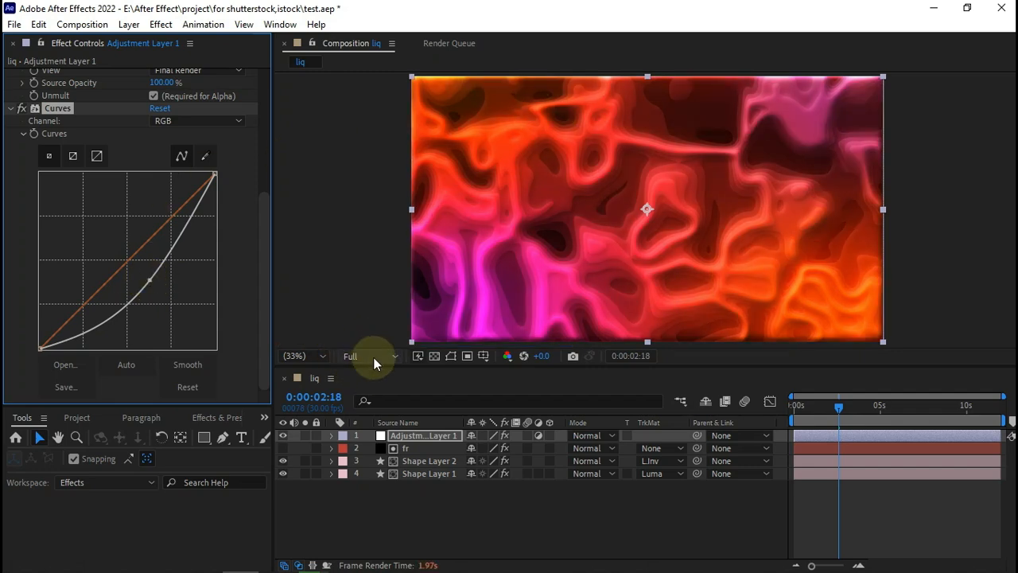
Examine the frame at 0:00:09:15 at 100% zoom and fitted in an enlarged composition view.
left_click(958, 405)
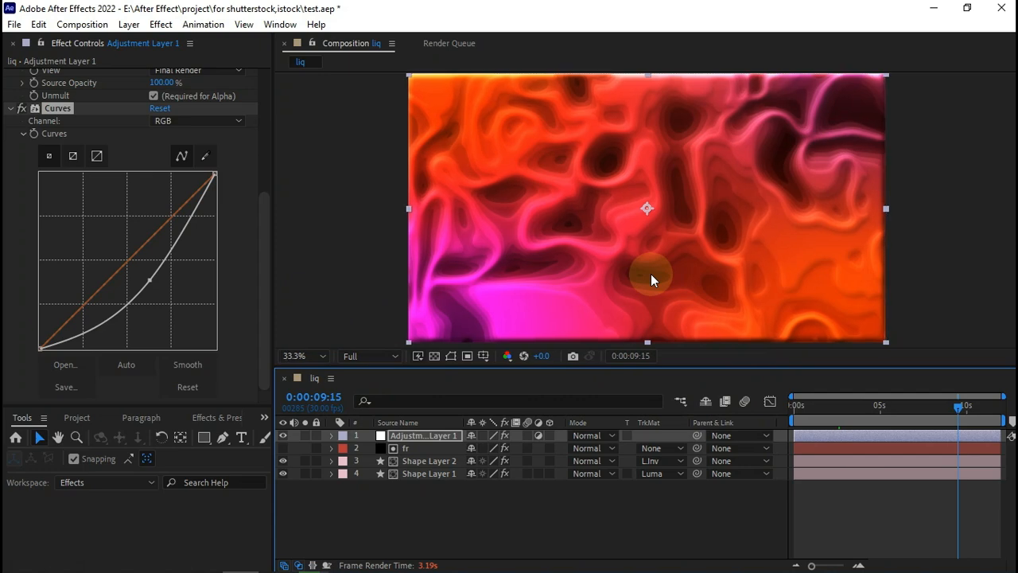
key("slash")
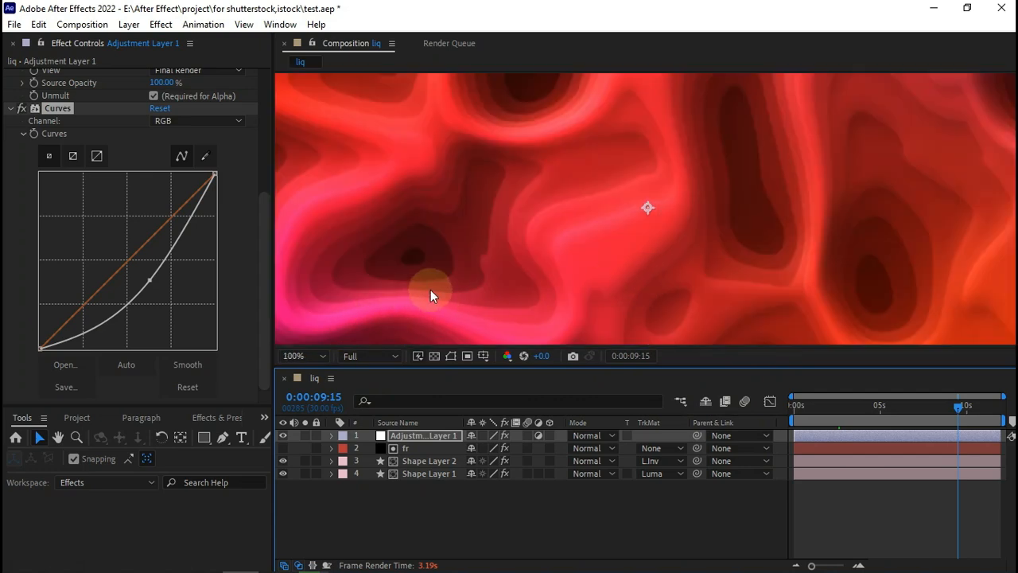
left_click(295, 357)
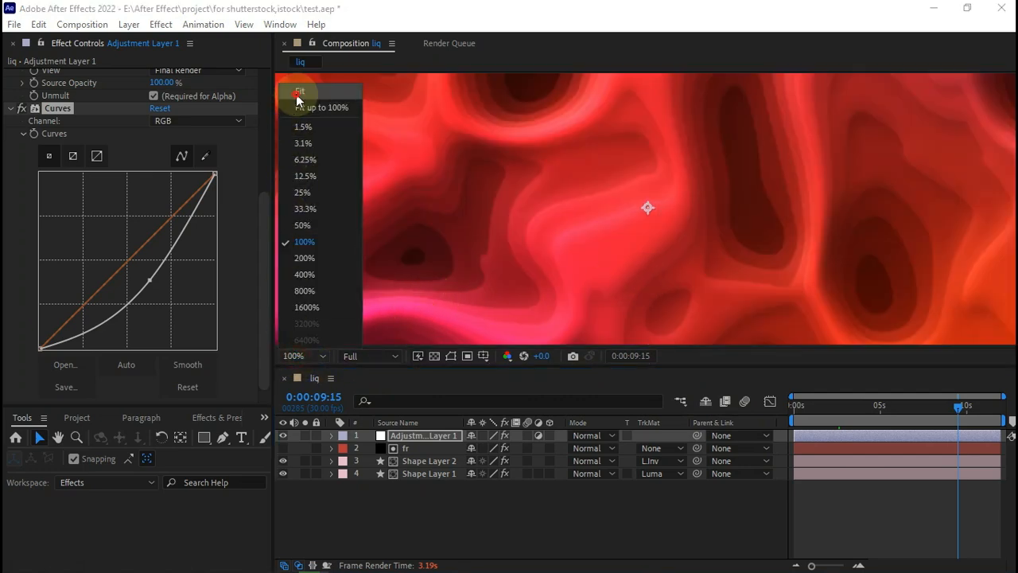
left_click(300, 91)
left_click_drag(518, 369, 519, 494)
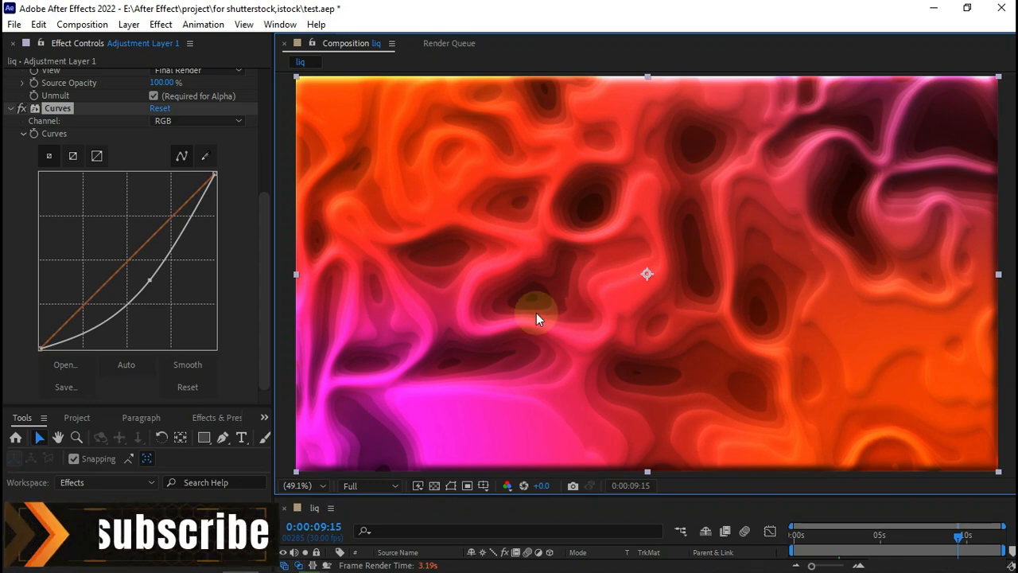
Compare the image with and without the adjustment layer's Deep Glow effect and leave the effect disabled.
scroll(246, 291, "up", 2)
scroll(148, 221, "up", 4)
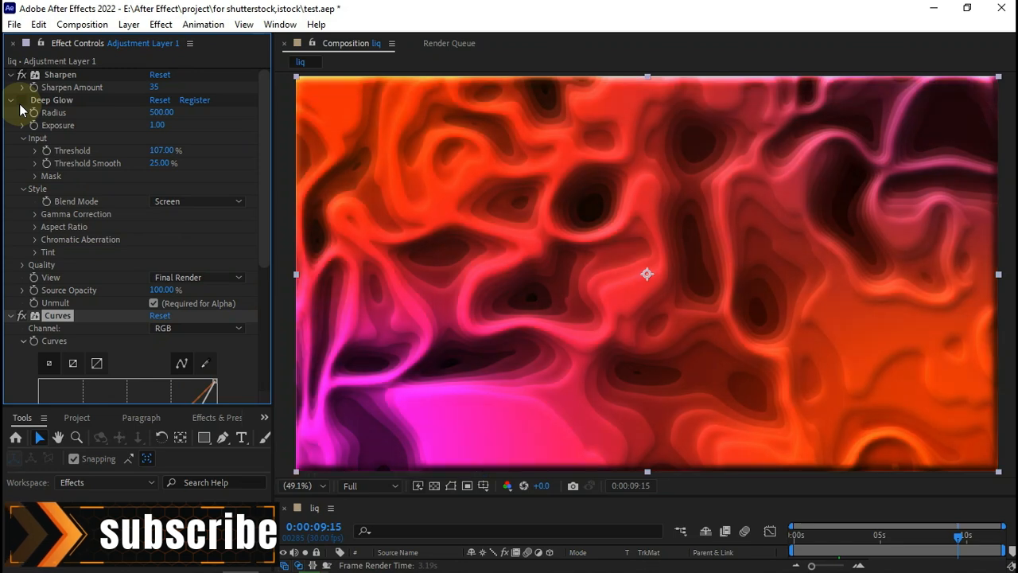
left_click(22, 101)
left_click(21, 101)
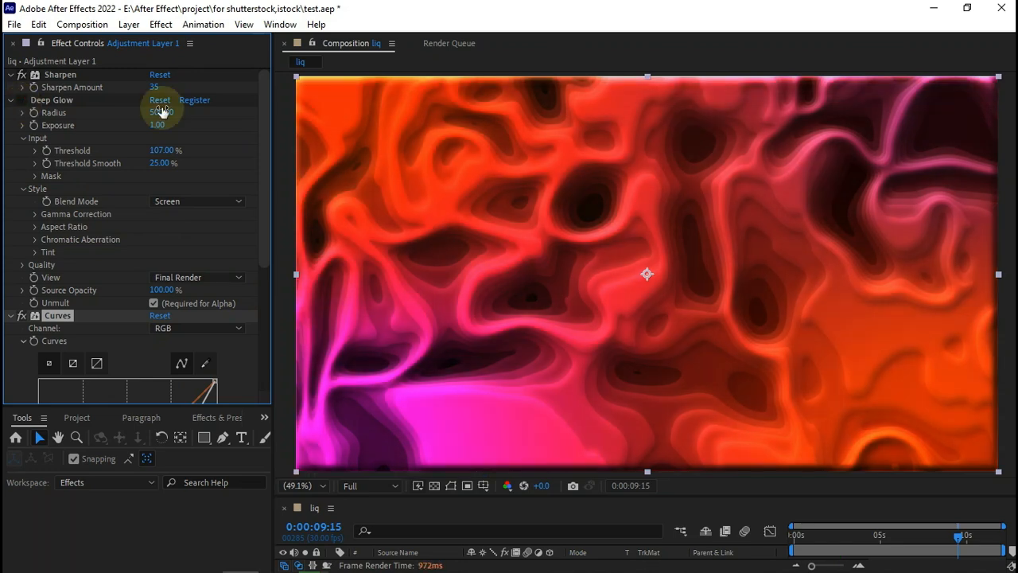